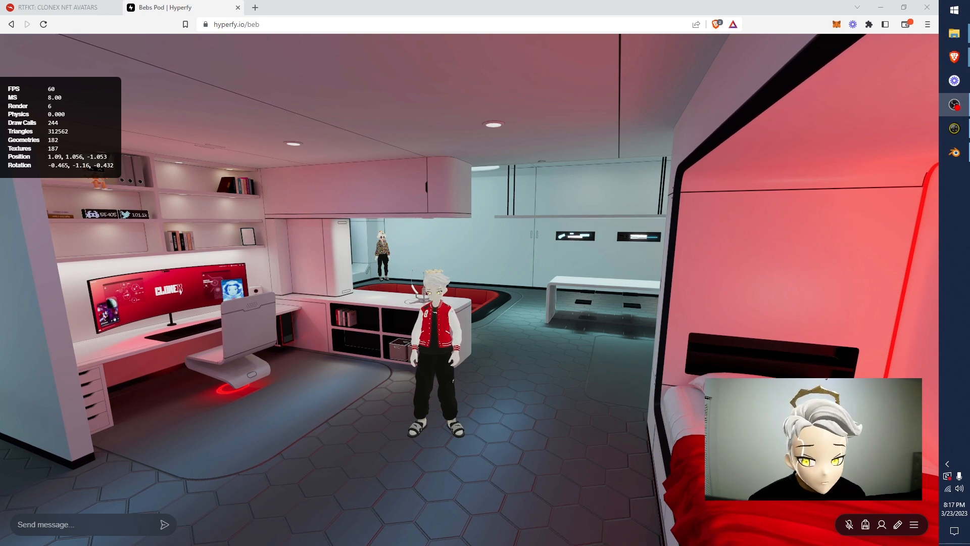
# Walk the avatar around the Hyperfy pod and look over the room from several angles.
pyautogui.click(470, 290)
pyautogui.press('d')
pyautogui.press('a')
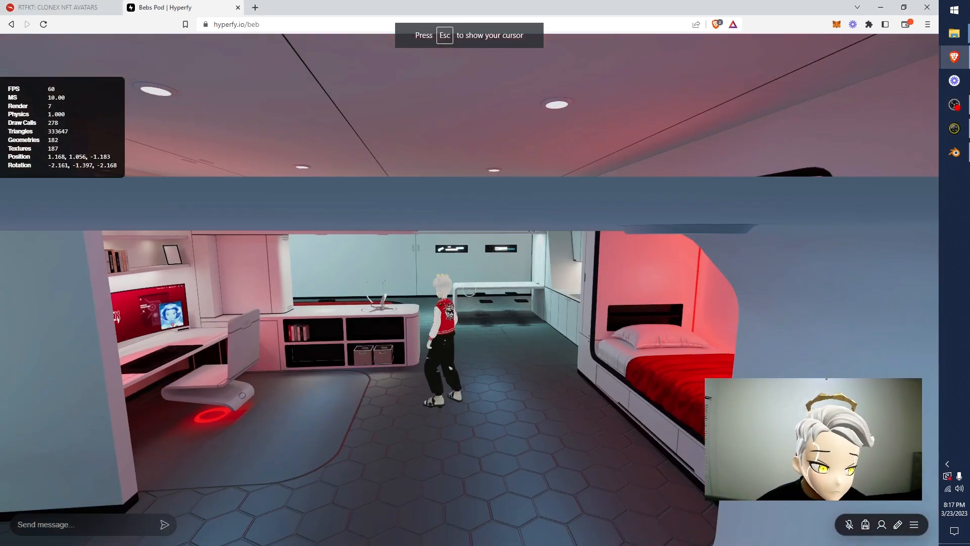
pyautogui.press('d')
pyautogui.press('w')
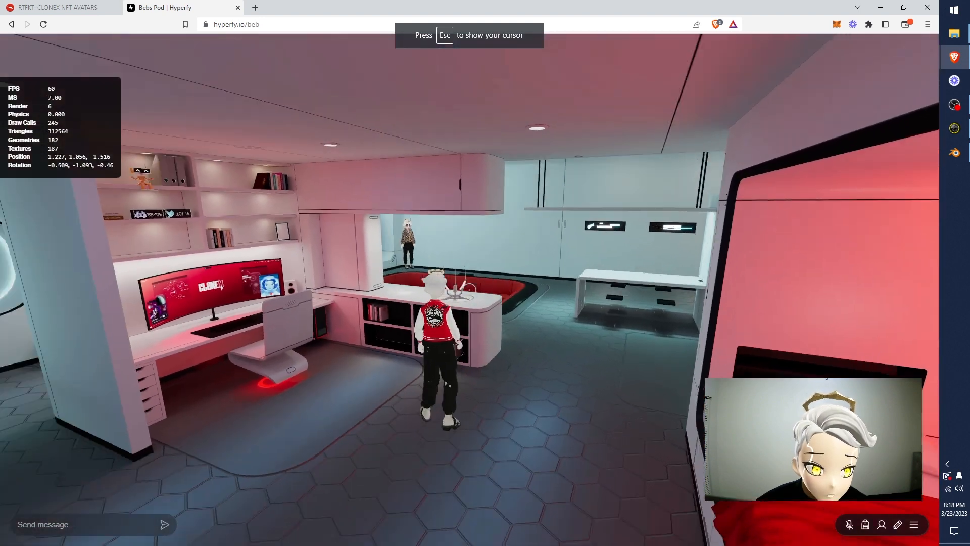
pyautogui.press('s')
pyautogui.press('w')
pyautogui.press('s')
pyautogui.press('a')
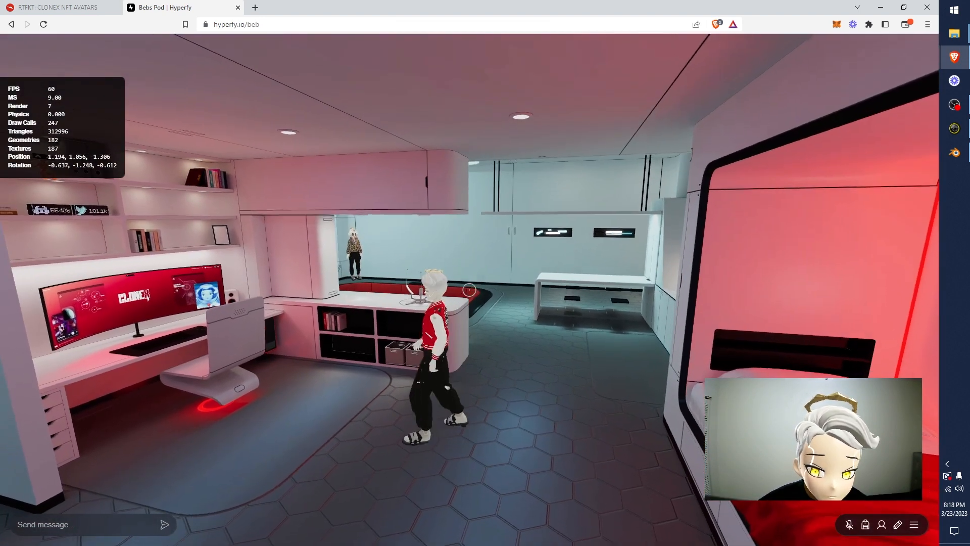
pyautogui.press('d')
pyautogui.press('w')
pyautogui.press('d')
pyautogui.press('s')
pyautogui.press('w')
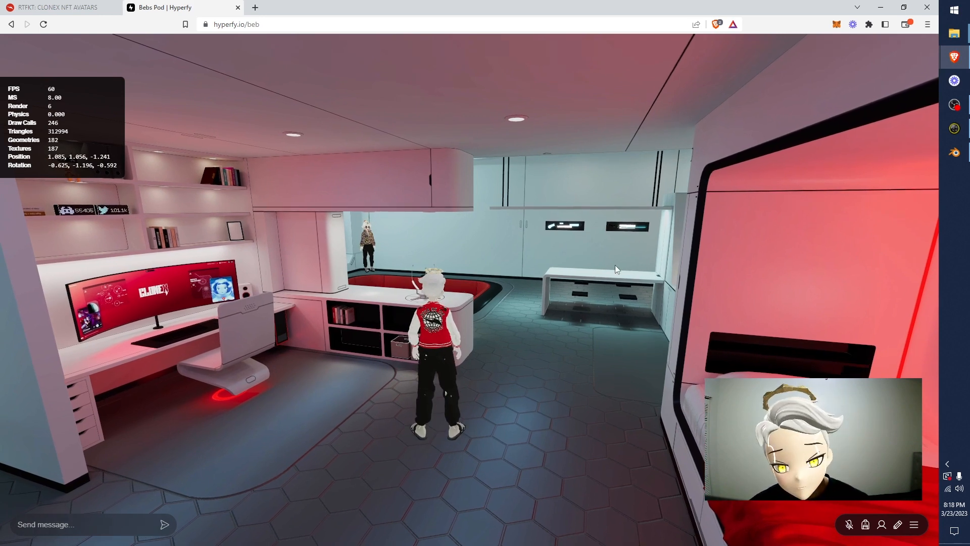
# Switch to the CloneX inventory page and bring up the desktop's Files folder window over it.
pyautogui.click(60, 7)
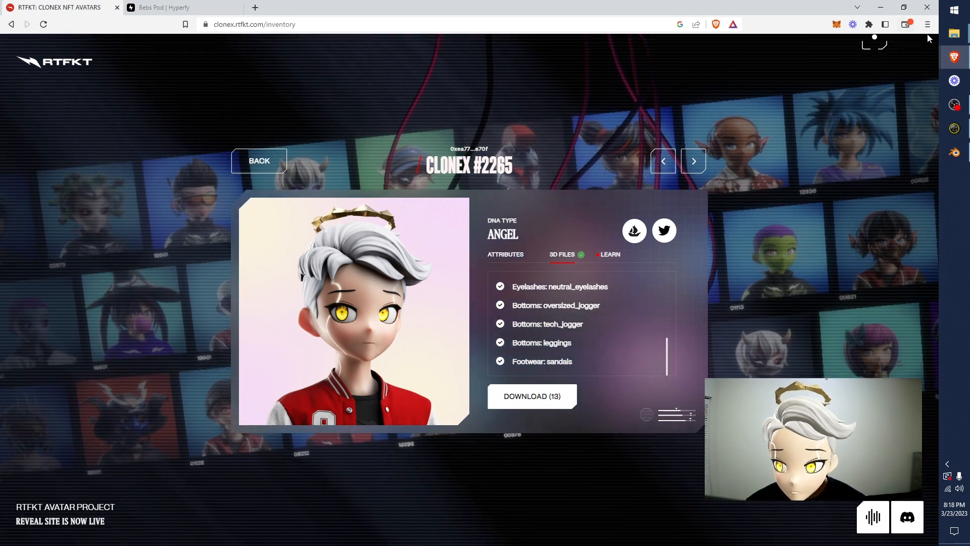
pyautogui.moveTo(955, 42)
pyautogui.click(884, 123)
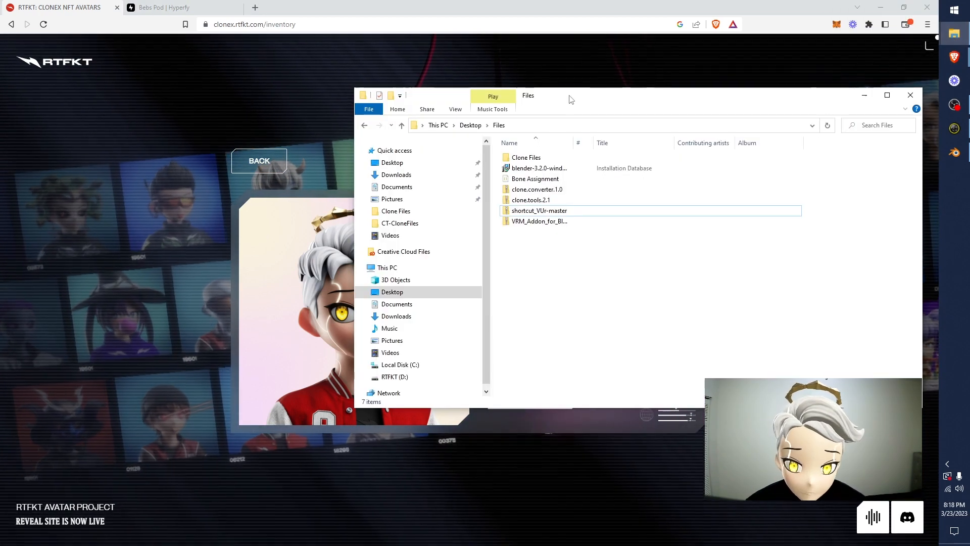
pyautogui.moveTo(571, 95); pyautogui.dragTo(358, 114)
# Switch to Blender with the Files folder in front and look over the archives from clone.converter.1.0 to VRM_Addon_for_Blender.
pyautogui.click(955, 152)
pyautogui.moveTo(954, 33)
pyautogui.click(893, 117)
pyautogui.click(326, 208)
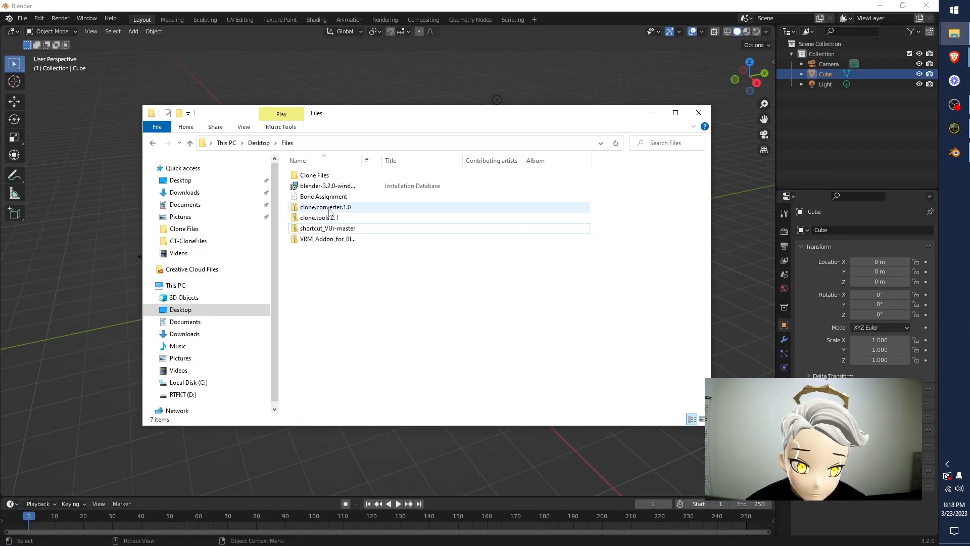
pyautogui.keyDown('shift'); pyautogui.click(330, 240); pyautogui.keyUp('shift')
pyautogui.click(387, 320)
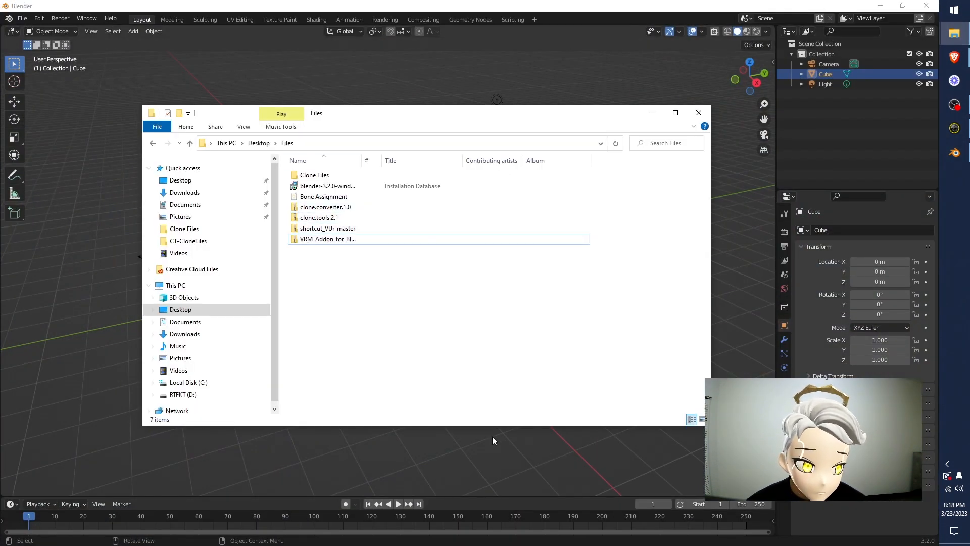
# Deselect the default cube, show the 3D viewport's sidebar and check the clone.converter, clone.tools and VRM add-ons there.
pyautogui.click(38, 18)
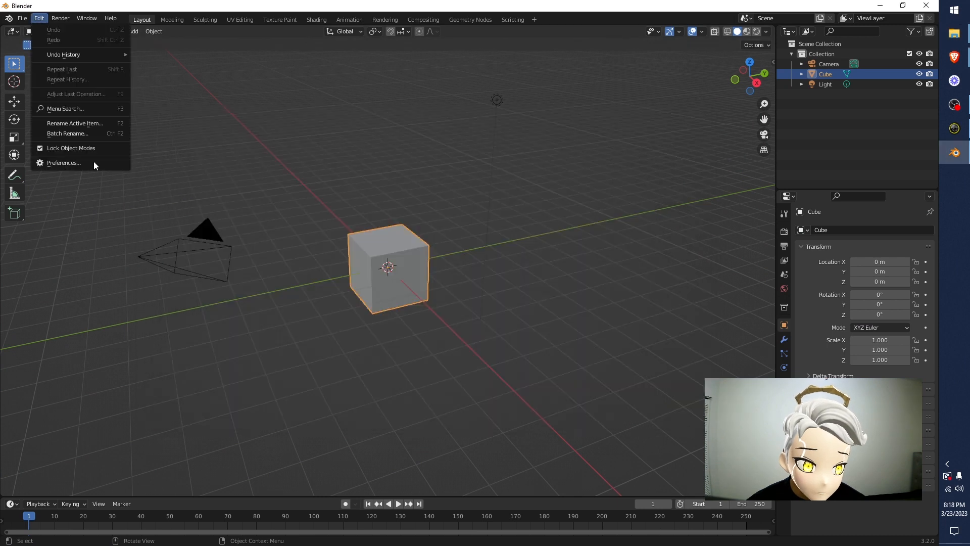
pyautogui.click(129, 162)
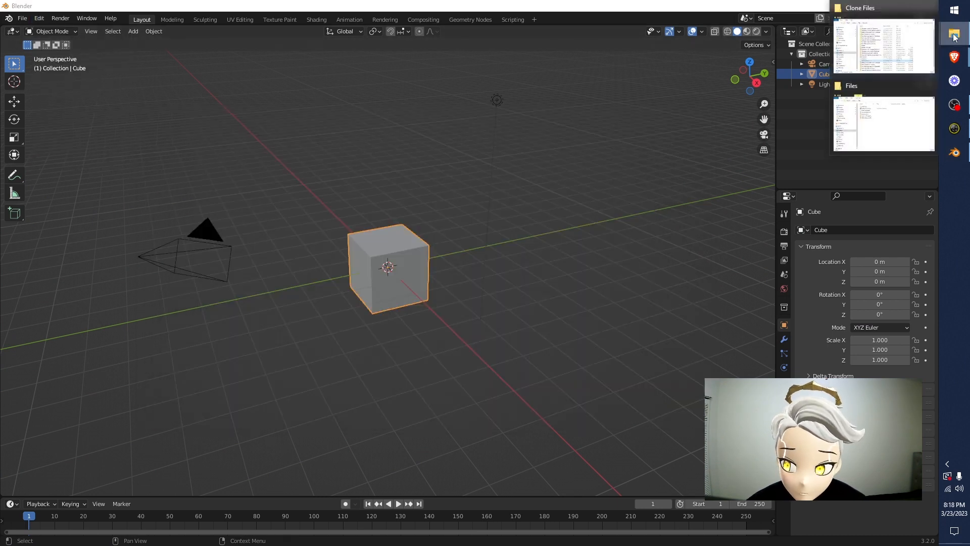
pyautogui.click(678, 130)
pyautogui.press('n')
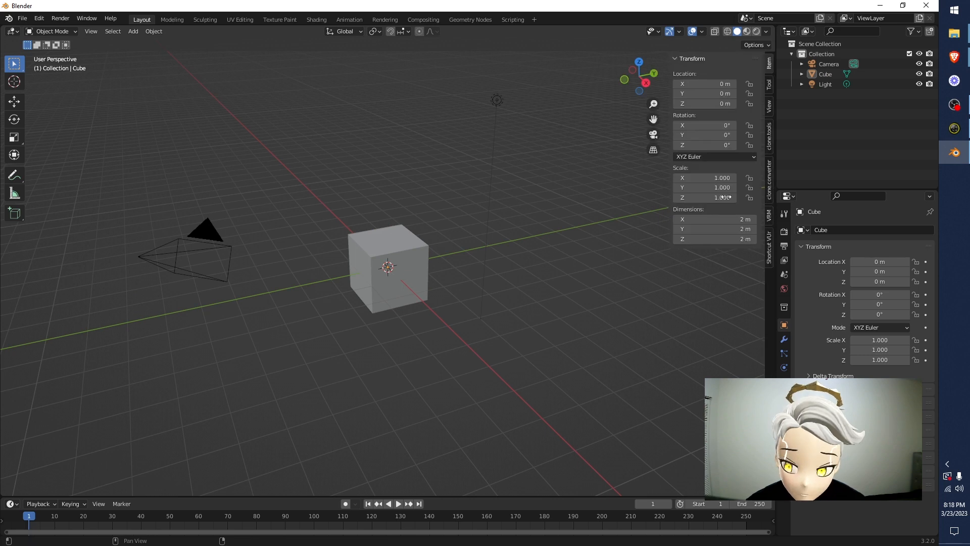
pyautogui.click(770, 196)
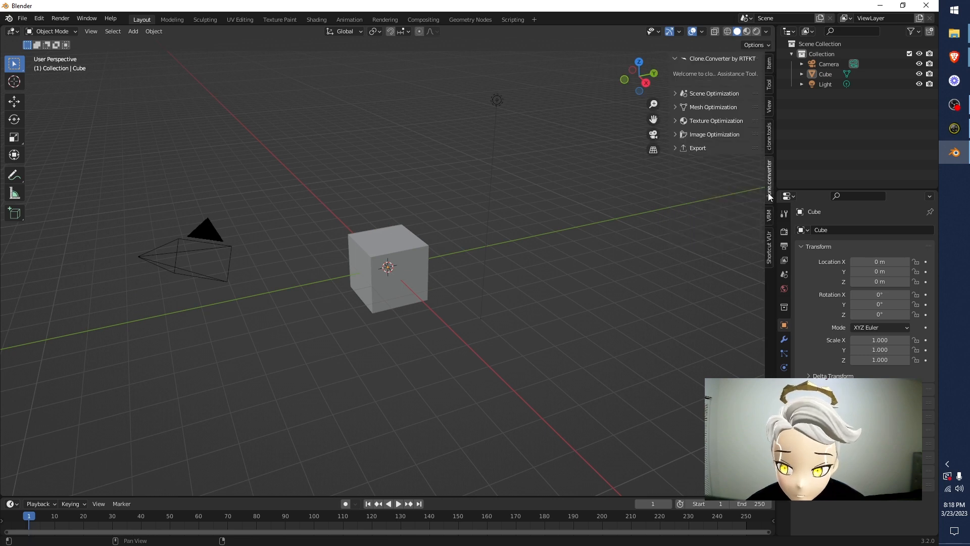
pyautogui.click(769, 143)
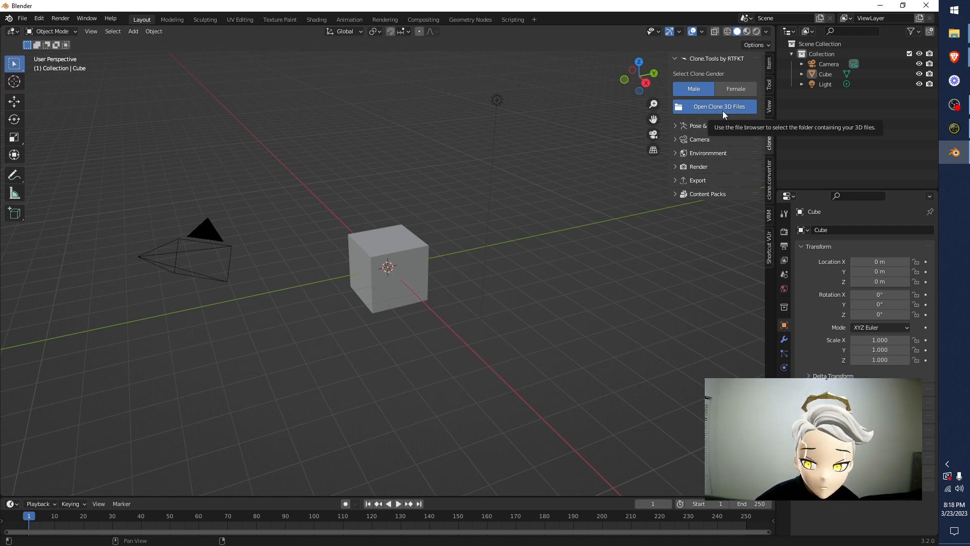
pyautogui.click(770, 217)
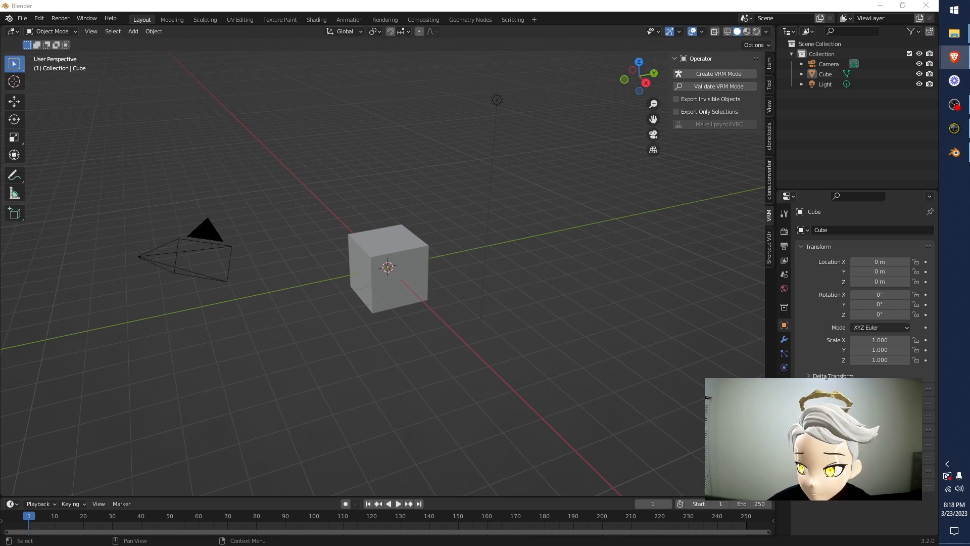
# Look through the VRM Add-on for Blender web page, covering its download link and feature sections, and return to Blender.
pyautogui.moveTo(0, 94); pyautogui.dragTo(2, 2)
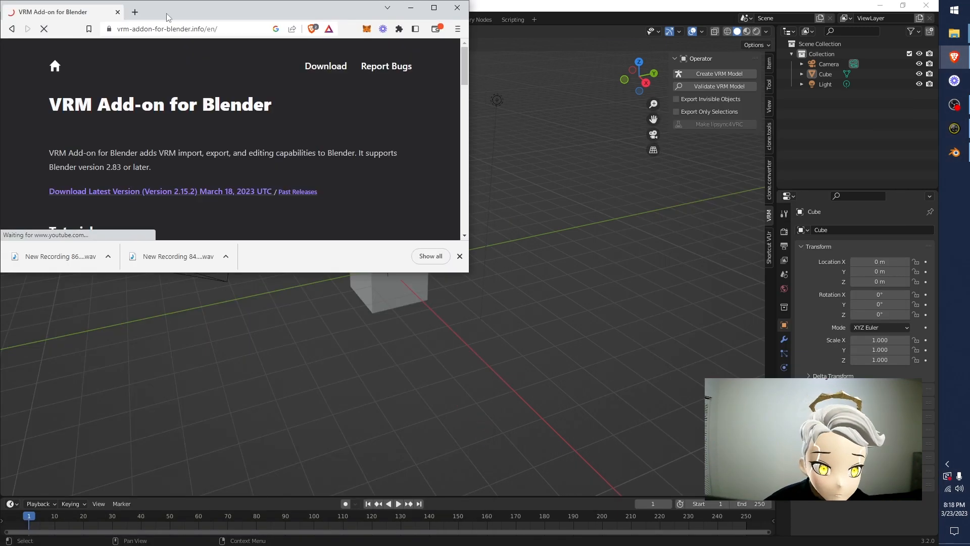
pyautogui.moveTo(177, 16); pyautogui.dragTo(269, 16)
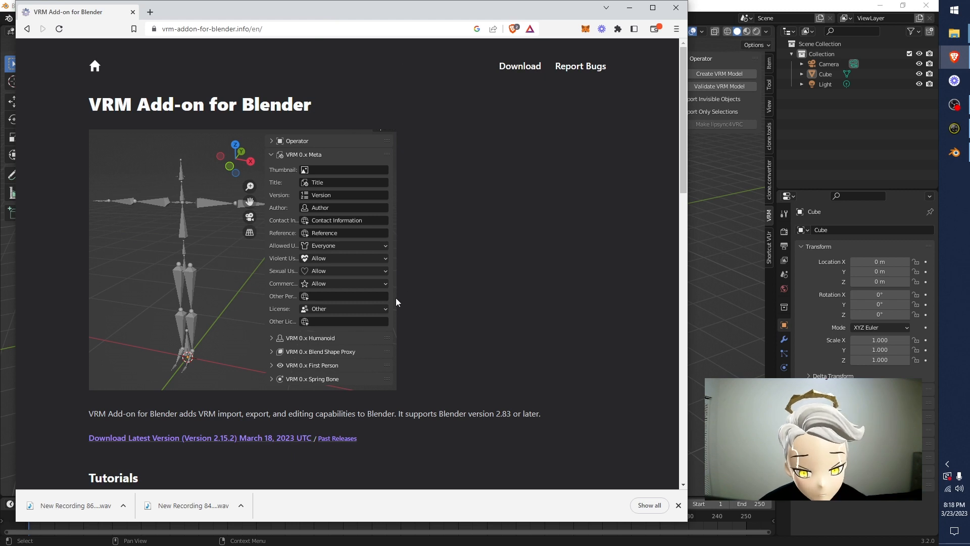
pyautogui.scroll(-6, 509, 392)
pyautogui.scroll(4, 437, 384)
pyautogui.scroll(-10, 302, 167)
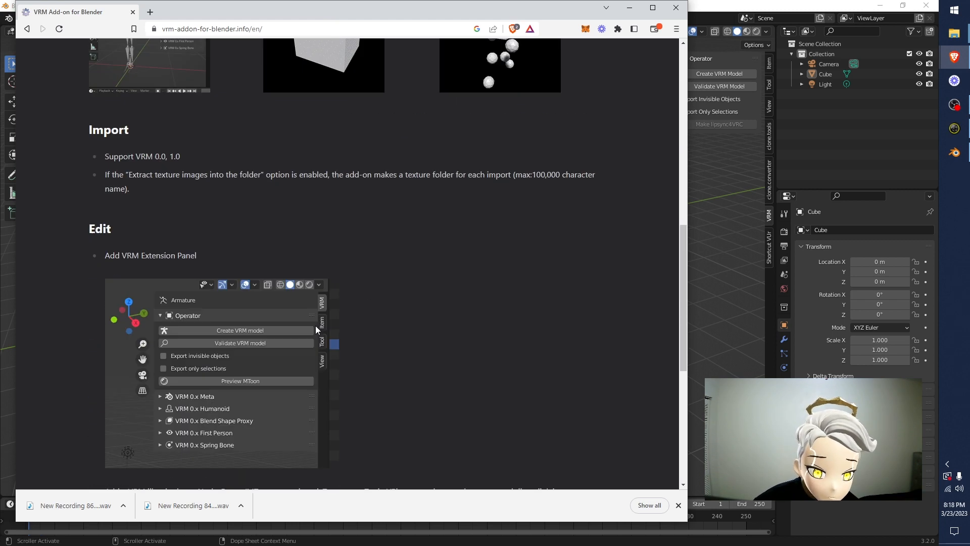
pyautogui.scroll(15, 316, 329)
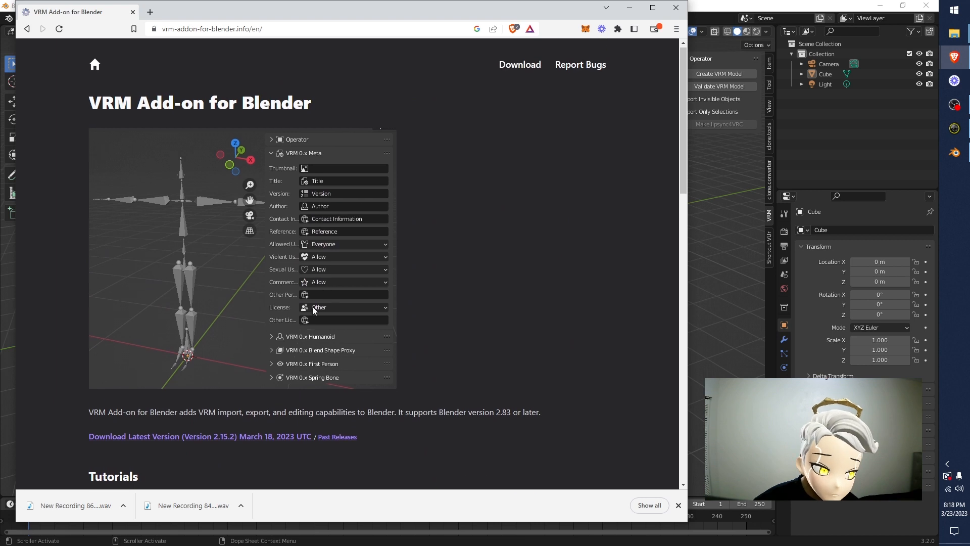
pyautogui.click(629, 9)
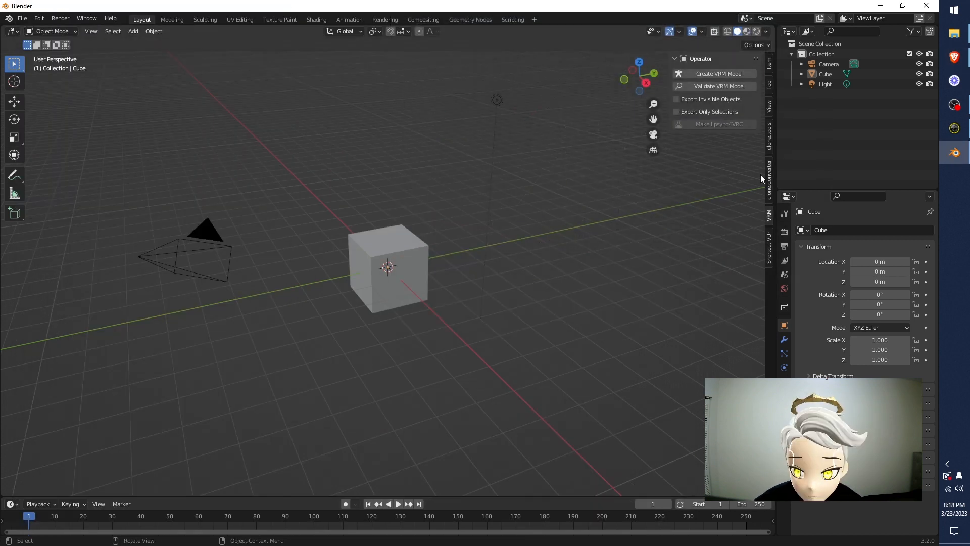
# Load the male clone's 3D files with clone.tools from the Clone Files folder inside Desktop\Files.
pyautogui.click(769, 134)
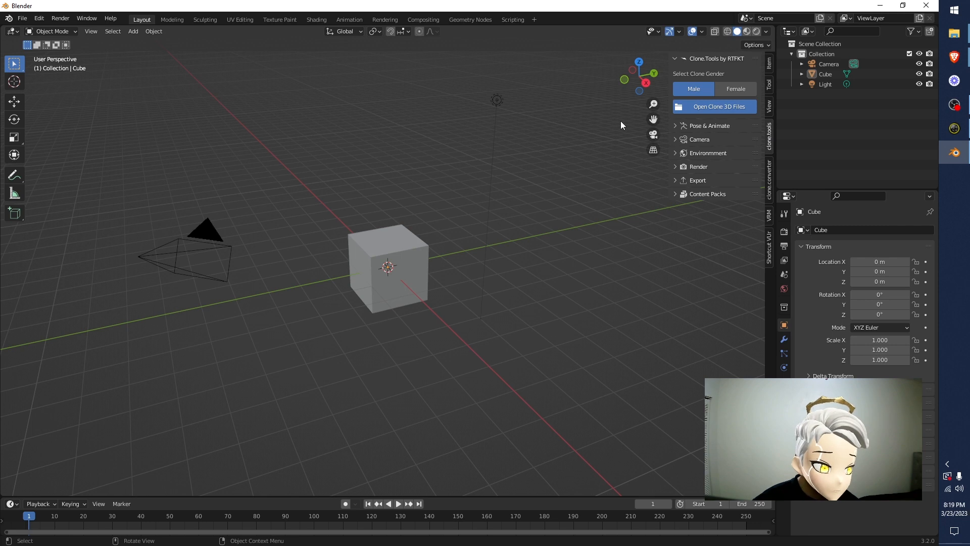
pyautogui.click(713, 106)
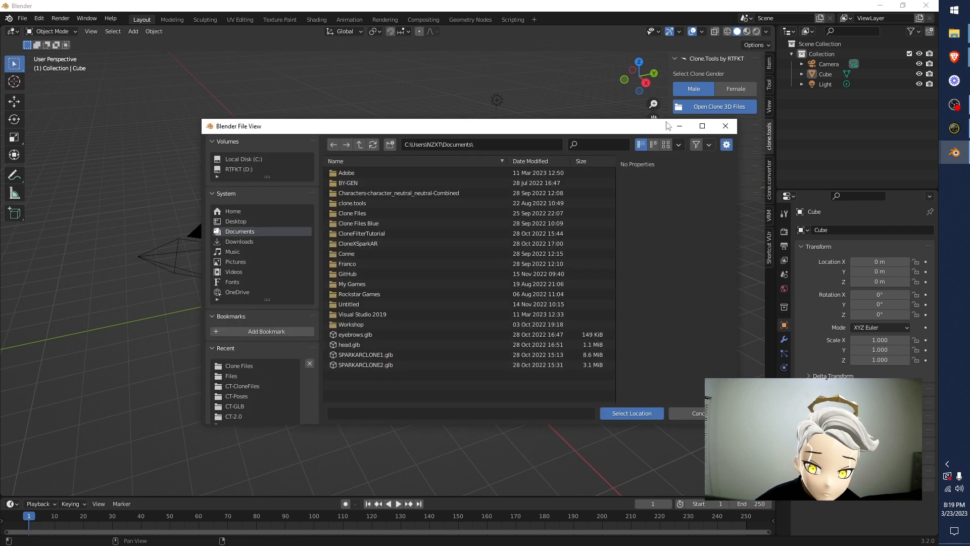
pyautogui.click(247, 376)
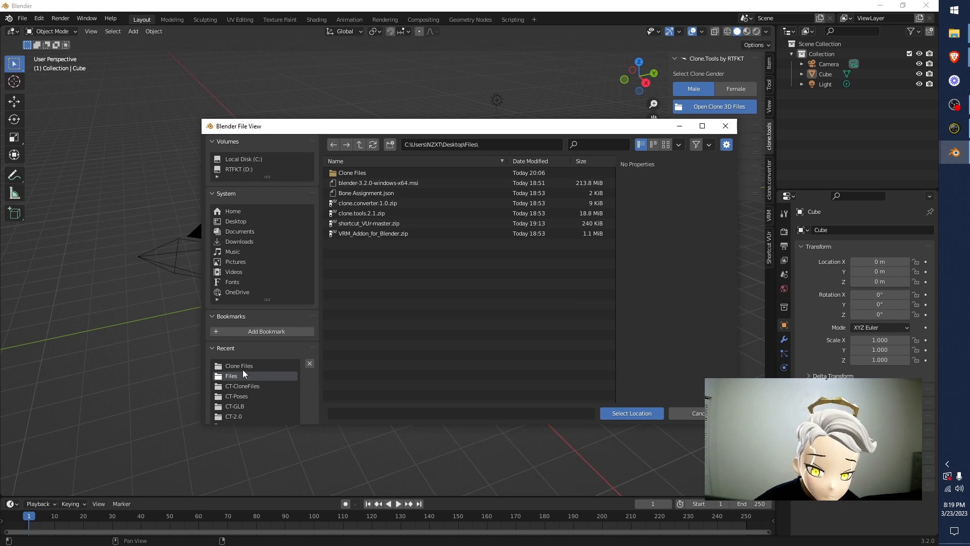
pyautogui.click(353, 161)
pyautogui.doubleClick(361, 173)
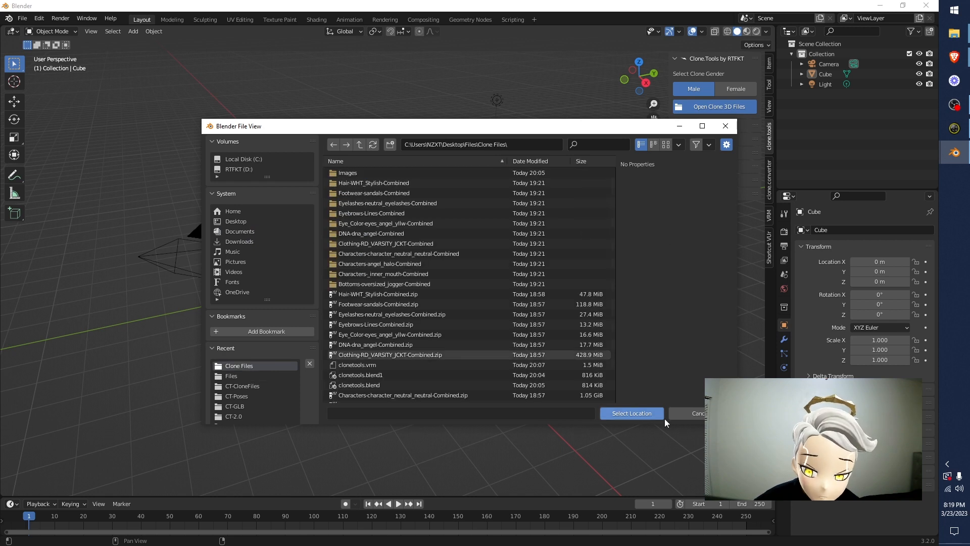
pyautogui.click(650, 411)
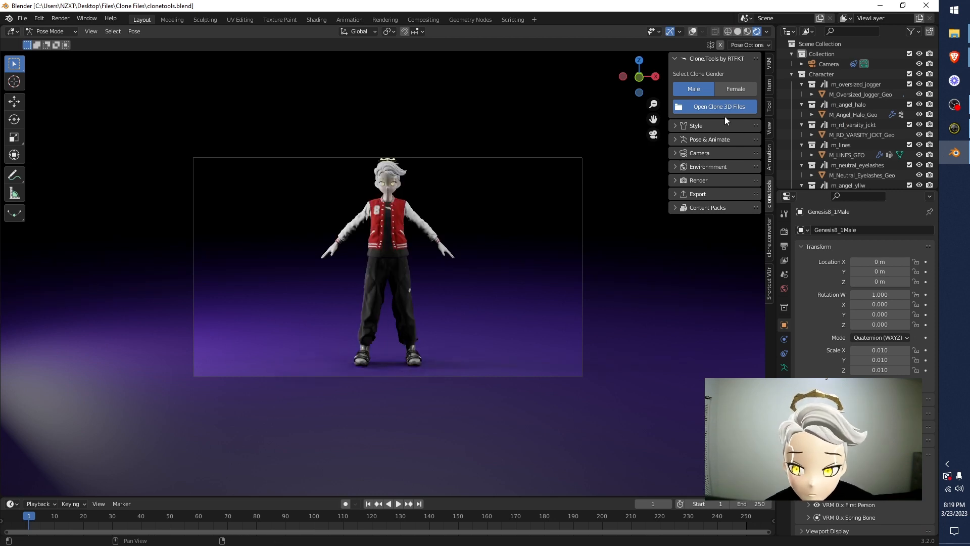
# Apply the VRM pose to the clone from the clone.tools pose library.
pyautogui.click(688, 139)
pyautogui.click(715, 349)
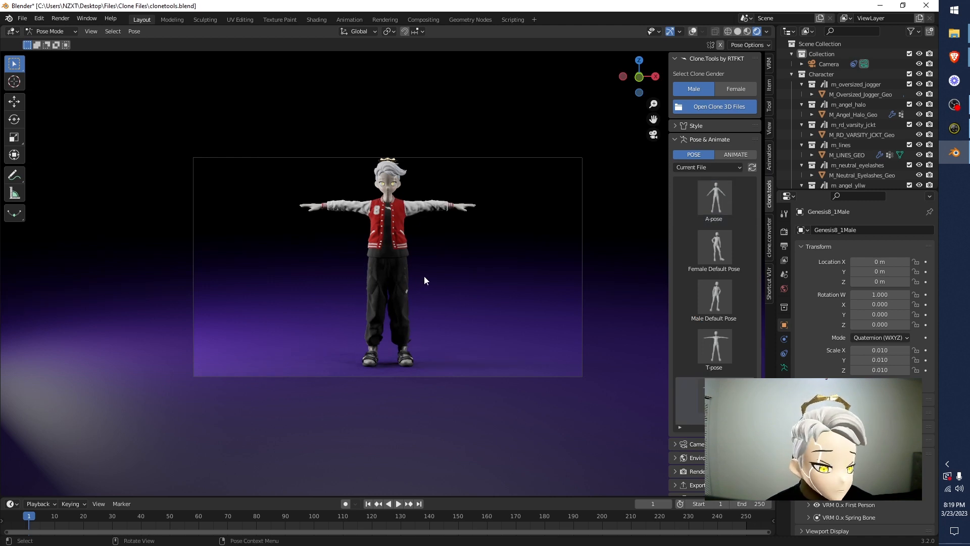
pyautogui.rightClick(710, 402)
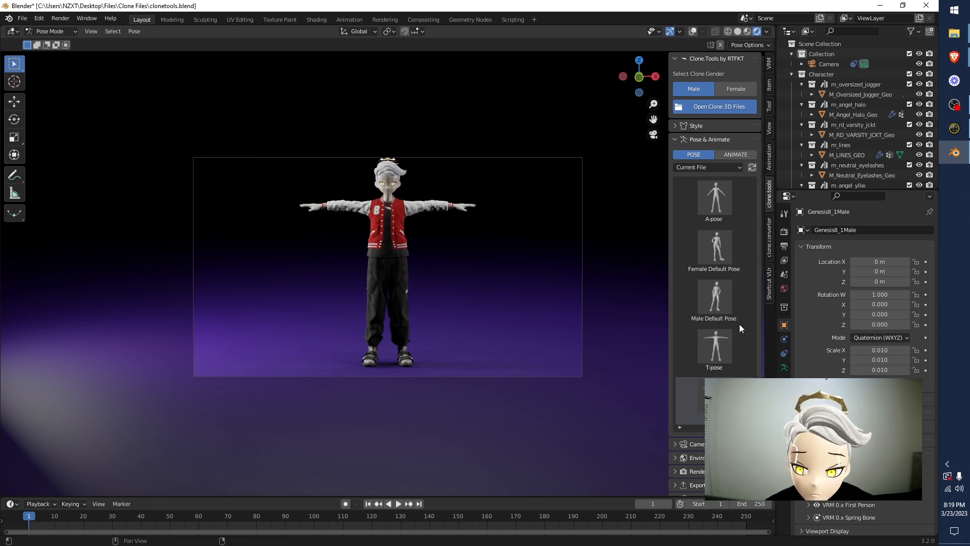
# Widen the viewport sidebar and review the options of the clone.converter, clone.tools and VRM add-ons.
pyautogui.click(769, 237)
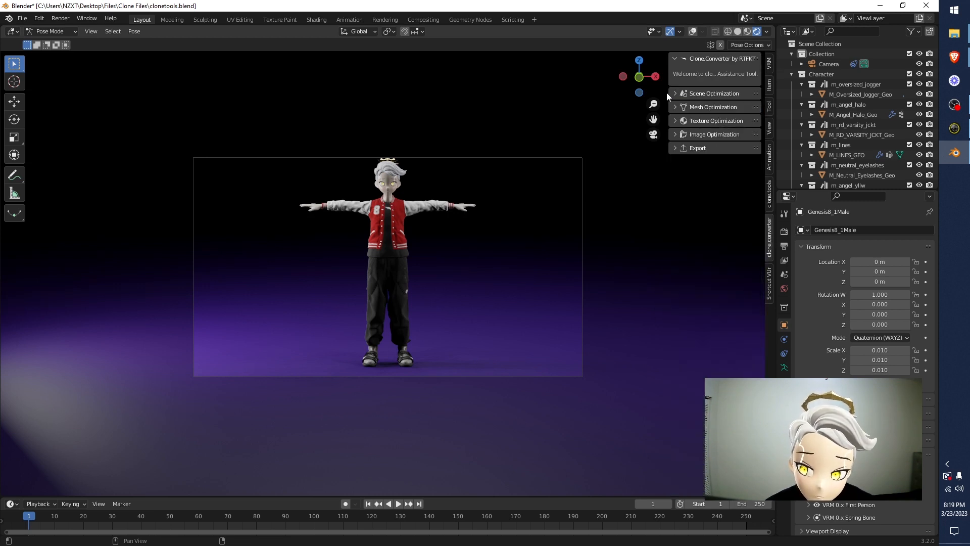
pyautogui.moveTo(670, 101); pyautogui.dragTo(527, 107)
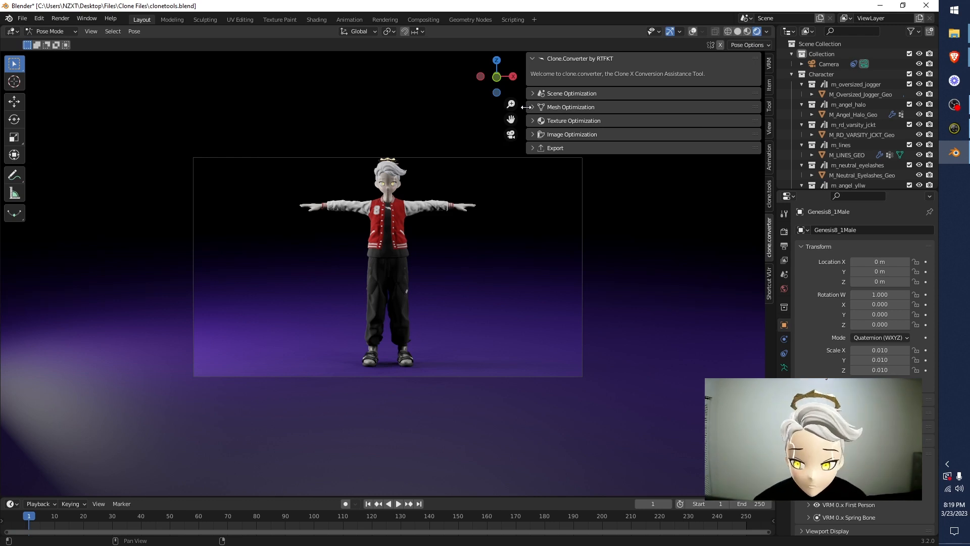
pyautogui.click(769, 196)
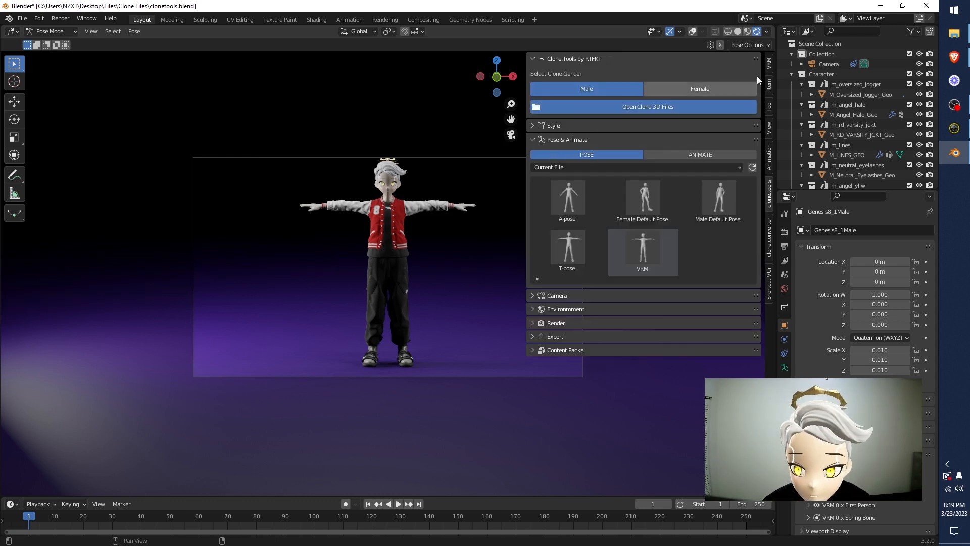
pyautogui.click(769, 61)
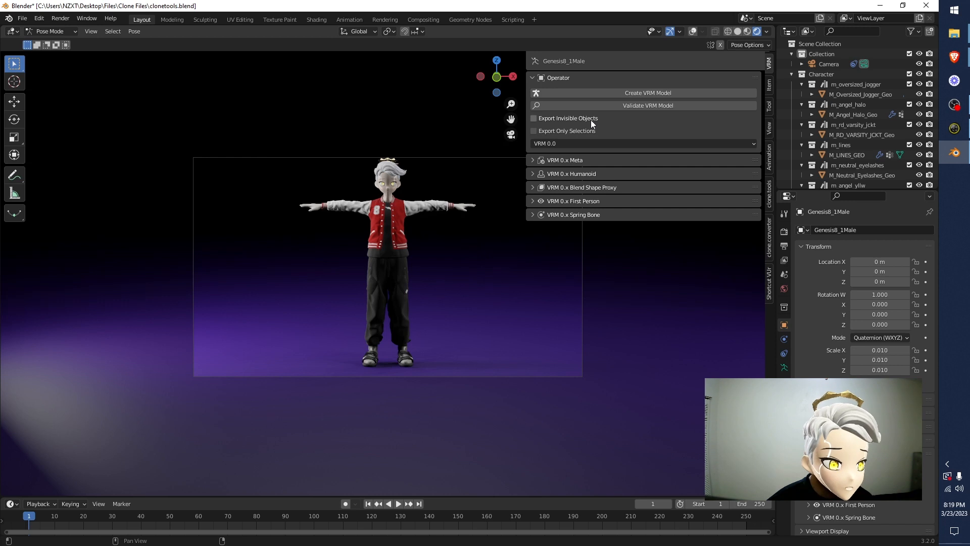
pyautogui.click(770, 201)
pyautogui.click(769, 237)
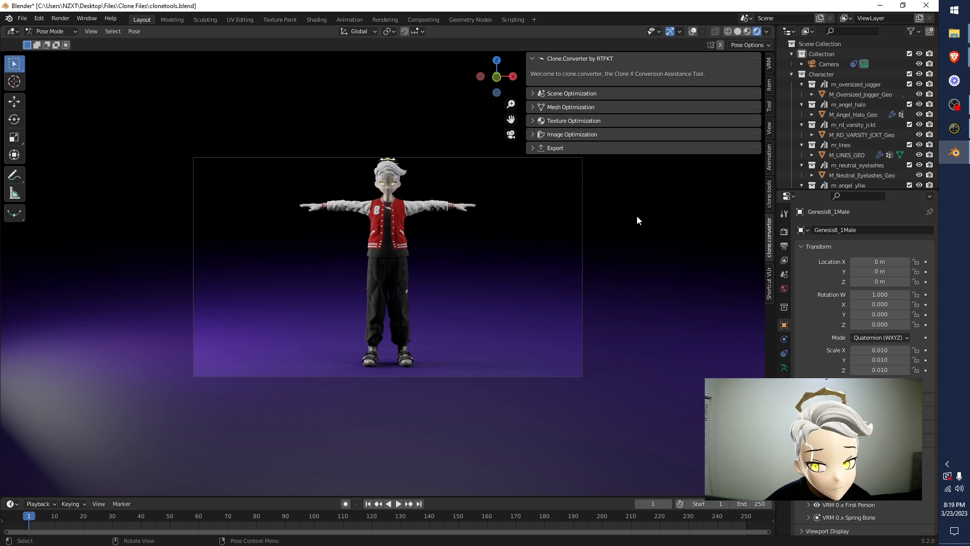
pyautogui.click(769, 64)
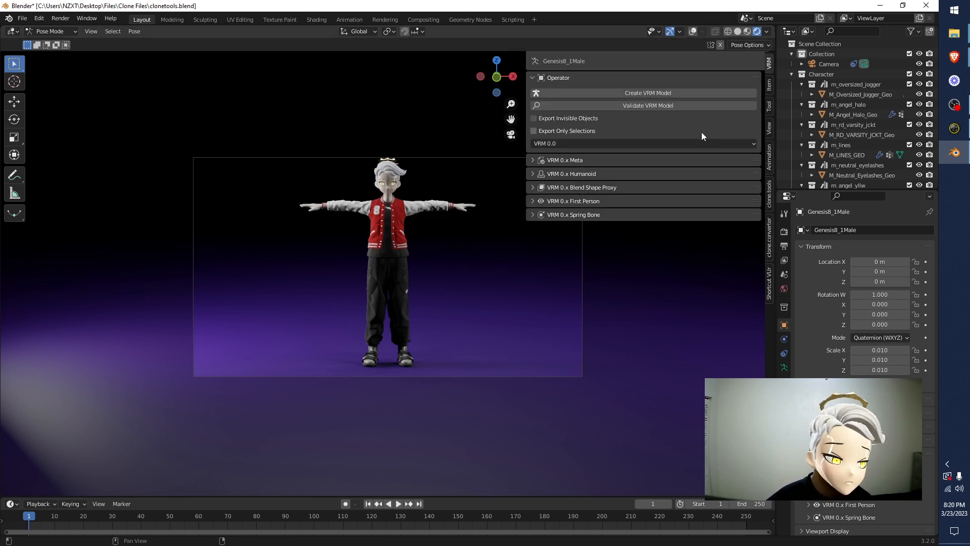
pyautogui.click(769, 203)
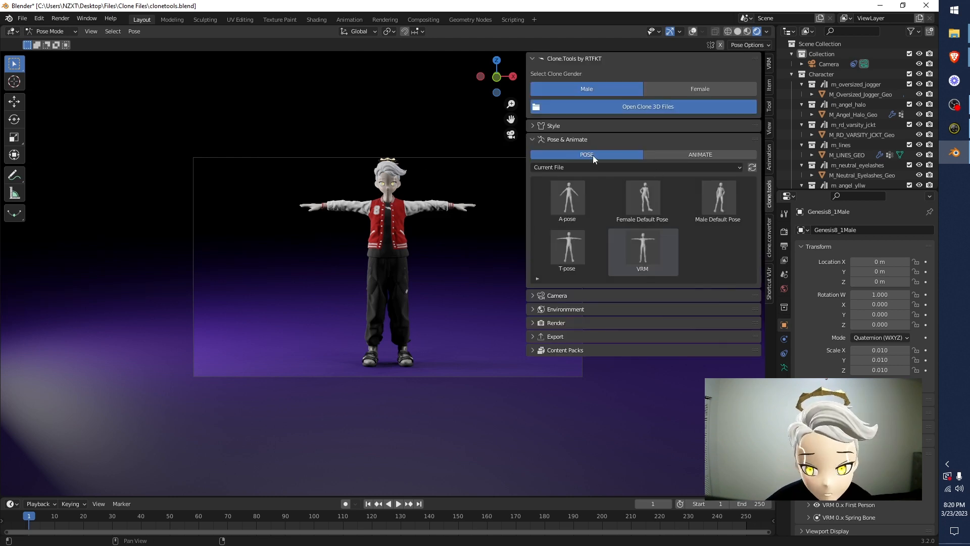
# Expand the Scene Optimization options of clone.converter.
pyautogui.click(770, 242)
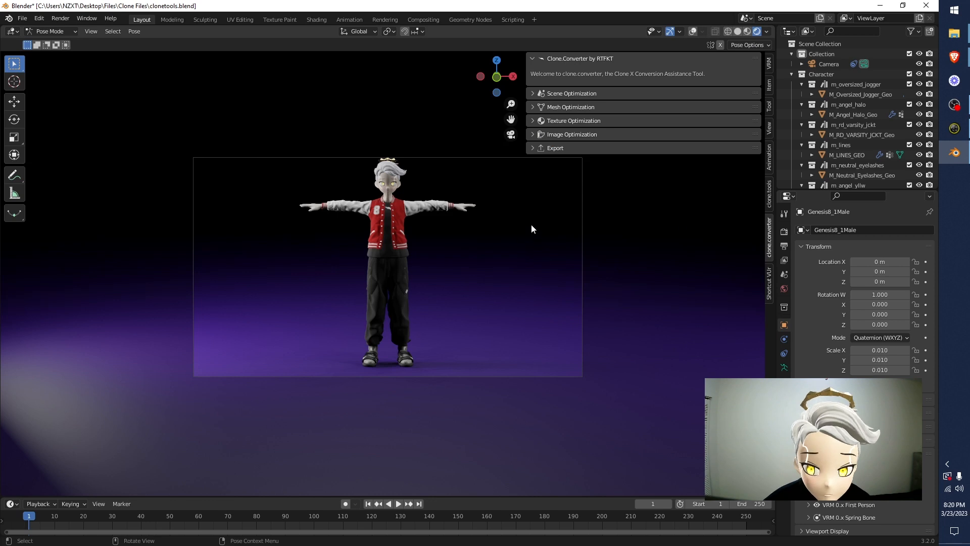
pyautogui.click(555, 93)
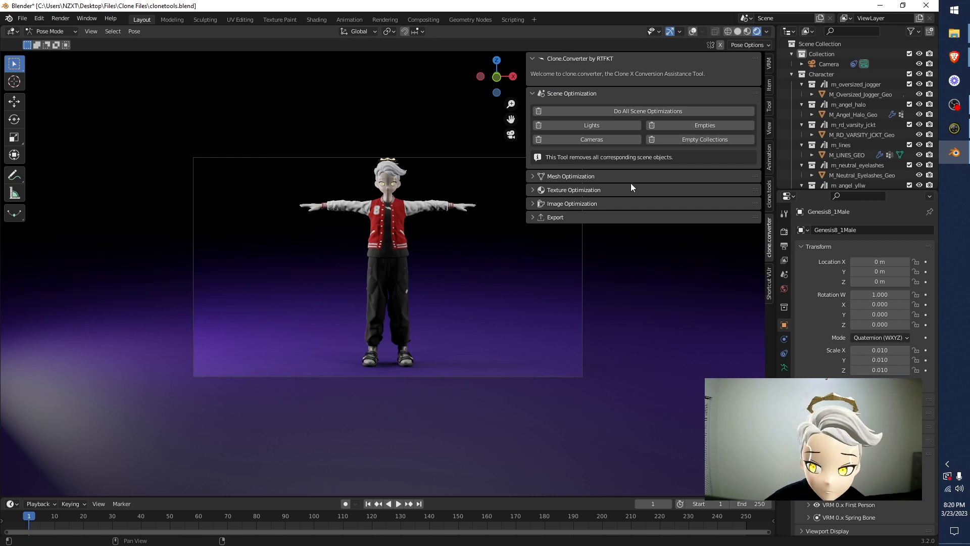
# Browse the scene's light collections and run all clone.converter scene optimizations to remove the lights, cameras, empties and empty collections.
pyautogui.scroll(-10, 854, 127)
pyautogui.click(828, 129)
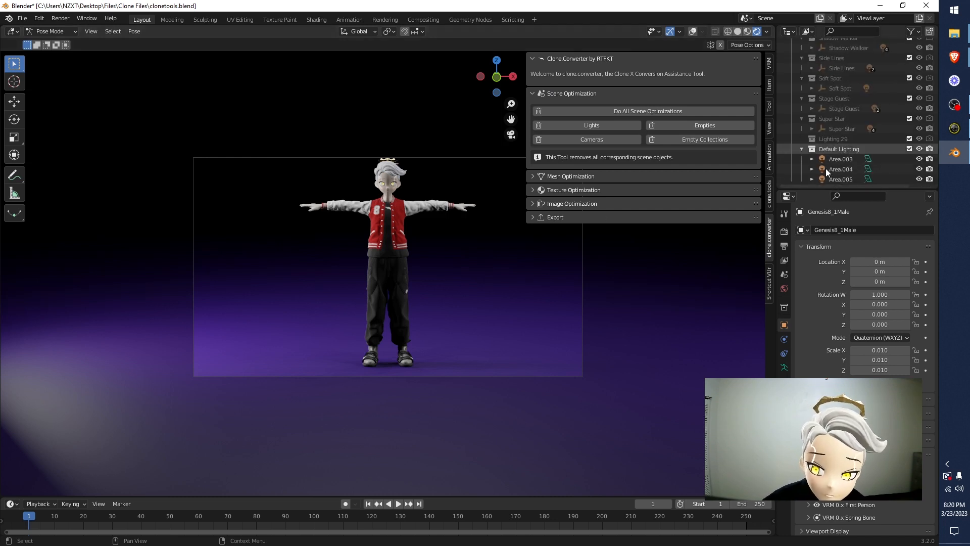
pyautogui.click(811, 127)
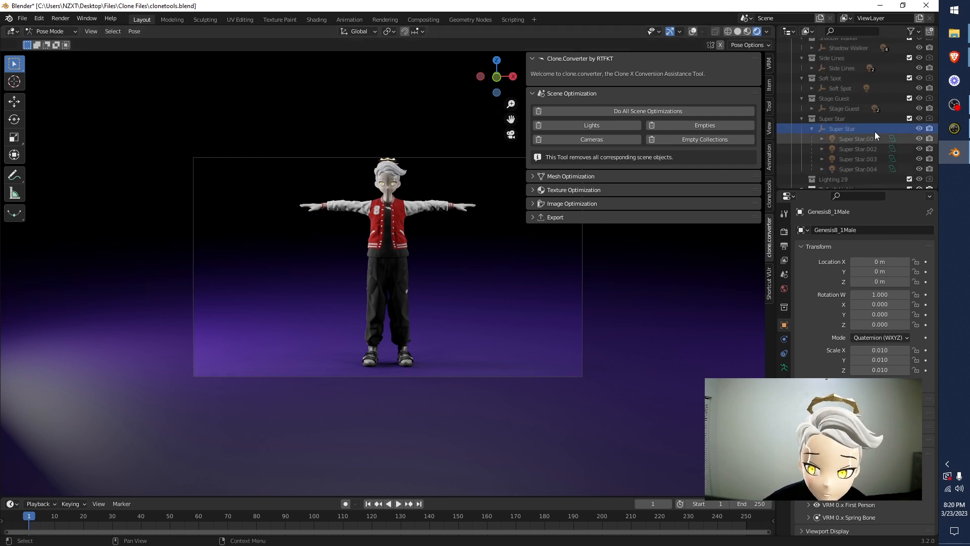
pyautogui.scroll(-2, 778, 130)
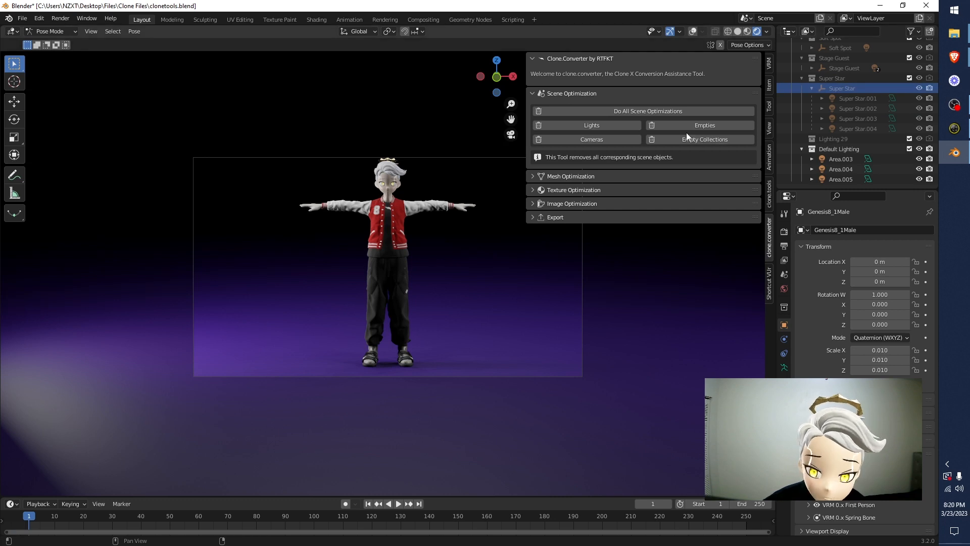
pyautogui.click(675, 115)
pyautogui.scroll(5, 846, 78)
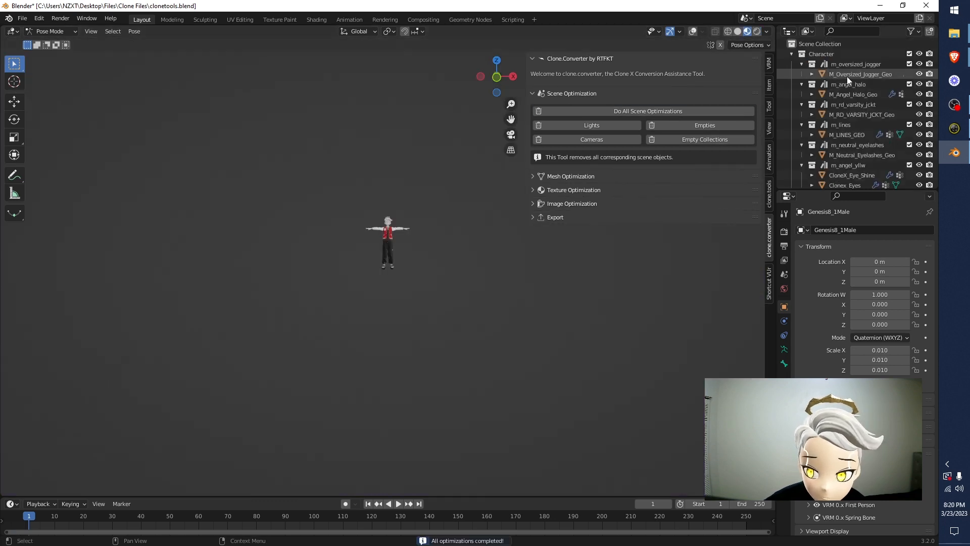
pyautogui.click(532, 93)
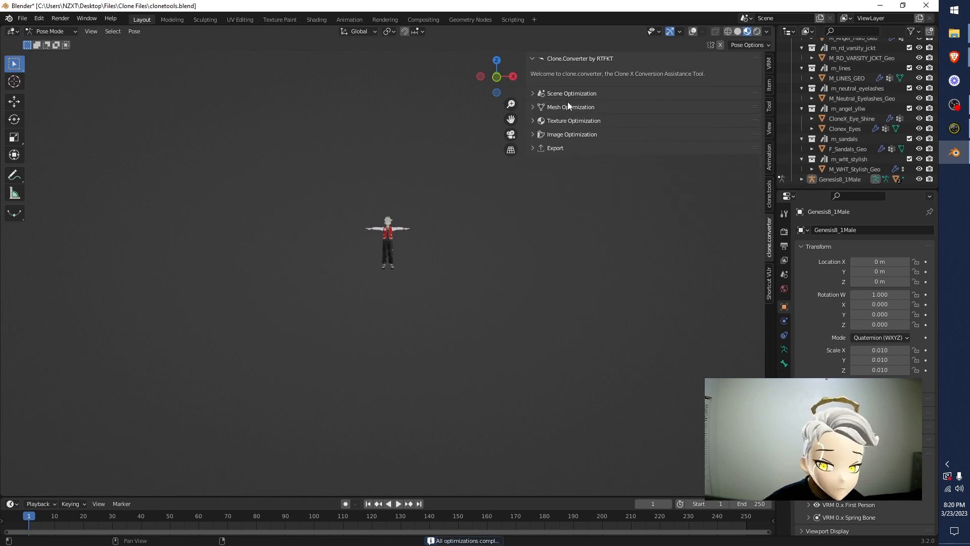
# Frame the clone from the front and decimate all its visible meshes with clone.converter's Optimize Mesh.
pyautogui.click(568, 108)
pyautogui.scroll(7, 420, 177)
pyautogui.moveTo(510, 103); pyautogui.dragTo(410, 294)
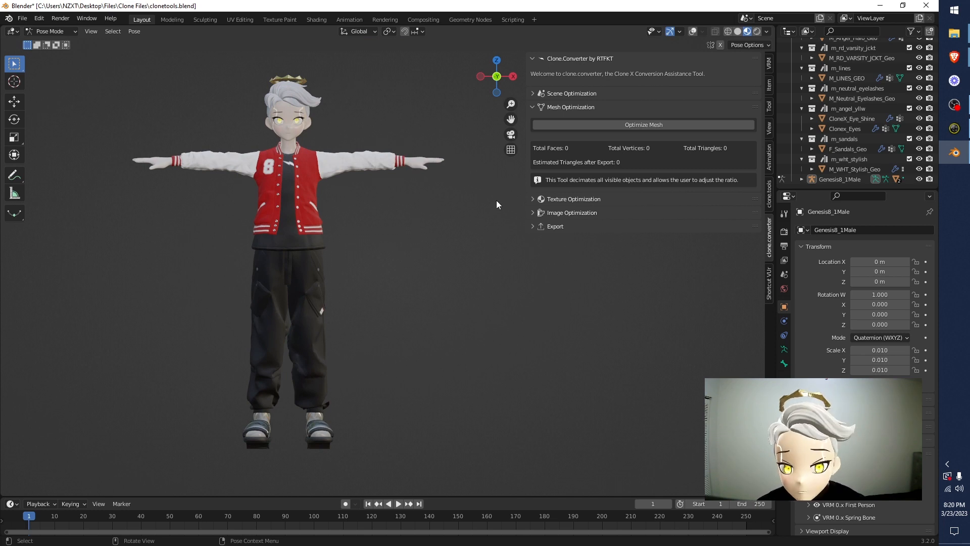
pyautogui.click(635, 124)
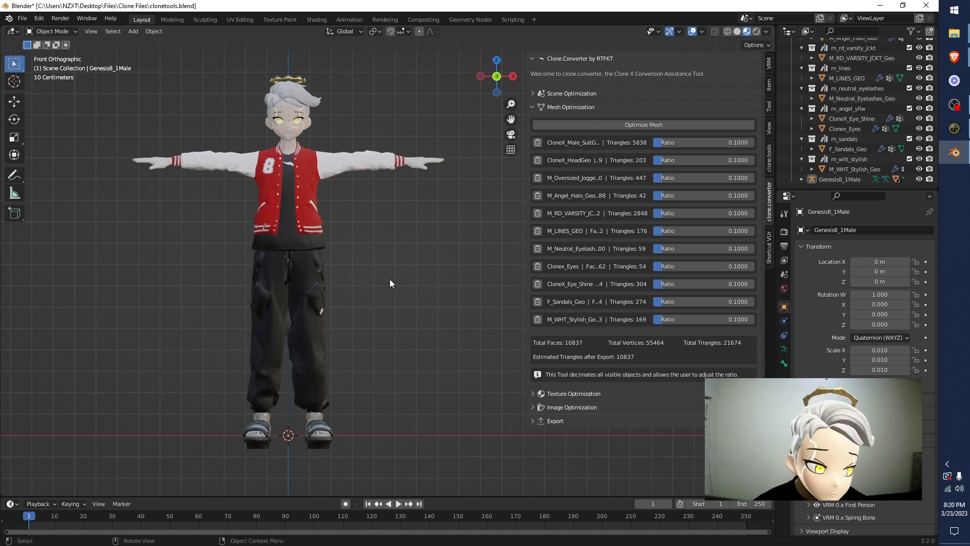
# Widen the viewport sidebar and check the scene's geometry with the Statistics overlay, hiding the overlay again.
pyautogui.moveTo(526, 221); pyautogui.dragTo(448, 221)
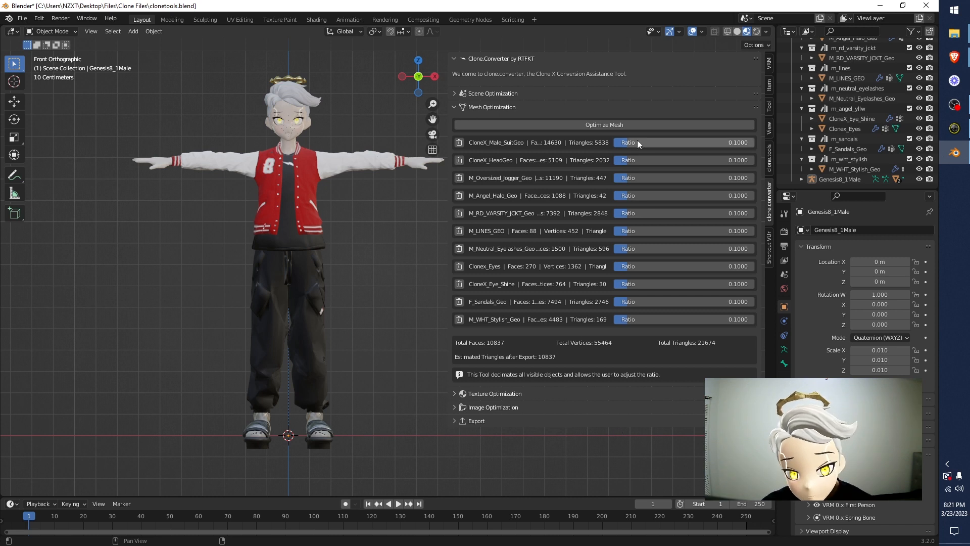
pyautogui.click(701, 31)
pyautogui.click(639, 113)
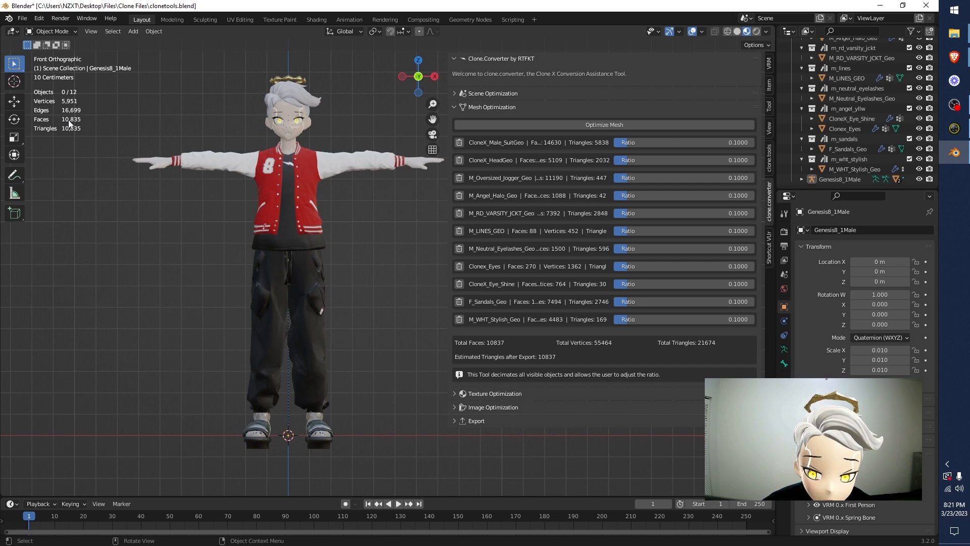
pyautogui.click(702, 31)
pyautogui.click(649, 116)
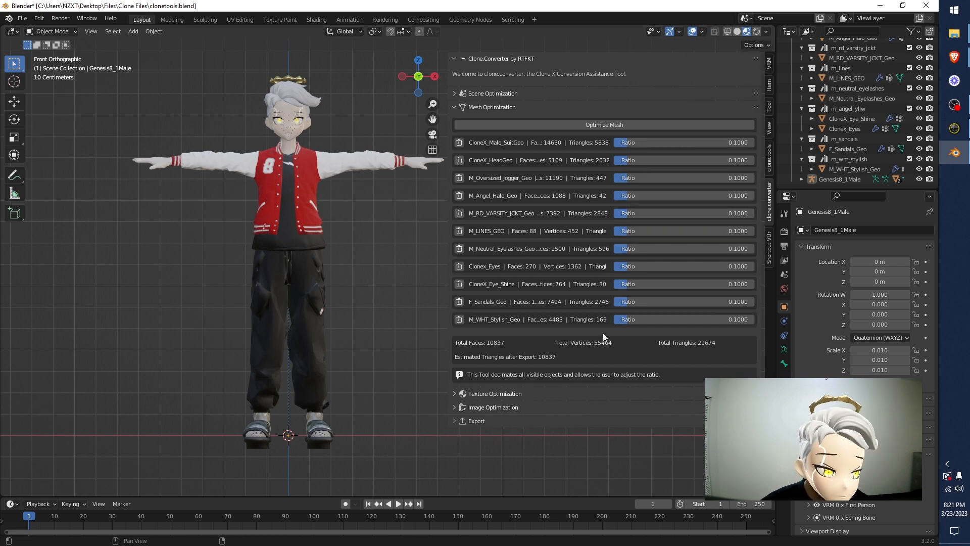
# Lower the CloneX_HeadGeo decimation ratio to 0.0857 and delete the CloneX_Eye_Shine mesh from the optimization list.
pyautogui.moveTo(660, 158); pyautogui.dragTo(625, 159)
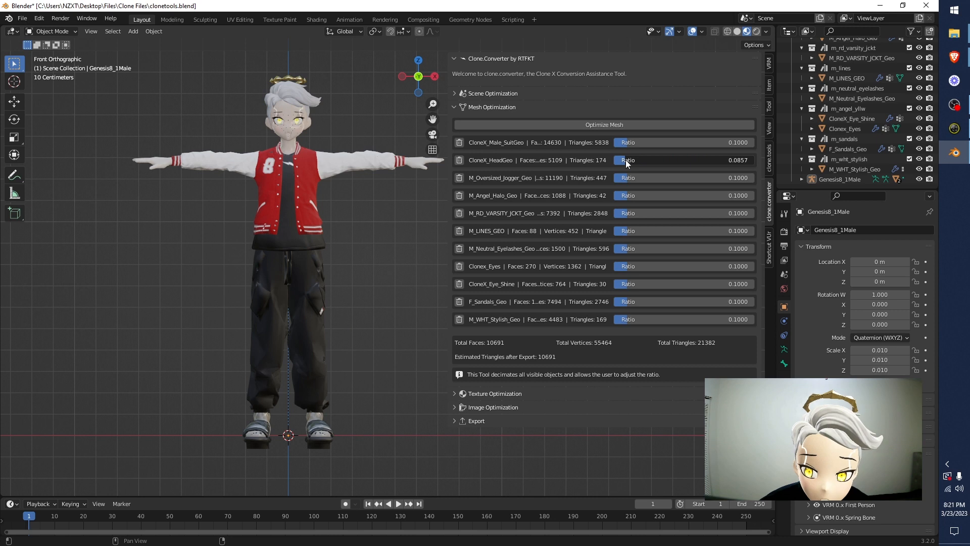
pyautogui.click(460, 284)
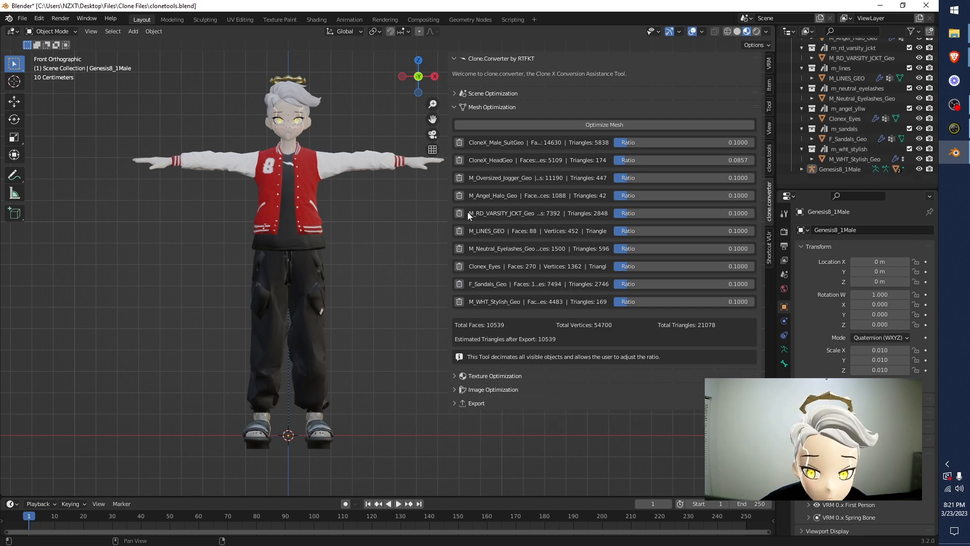
pyautogui.moveTo(450, 193); pyautogui.dragTo(390, 187)
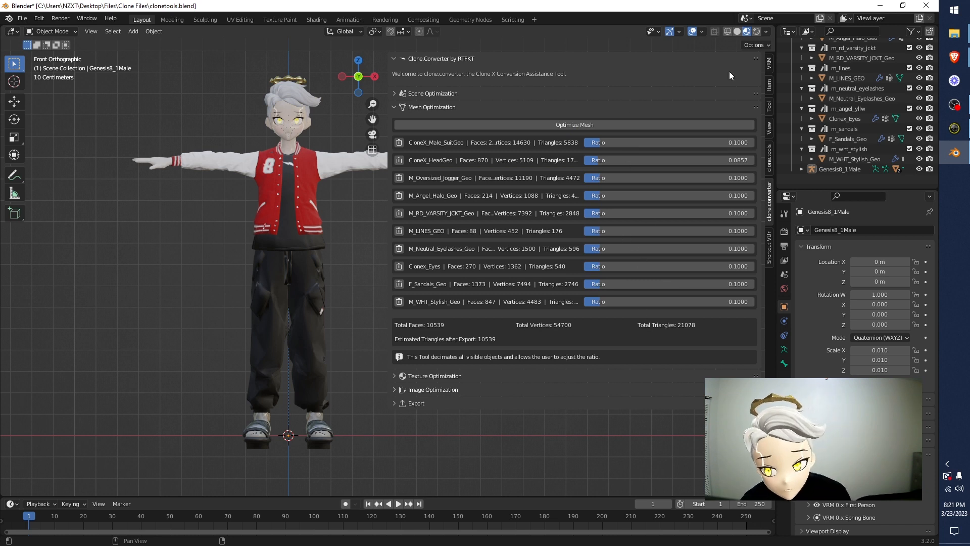
# Review the modifiers on the Clonex_Eyes object and collapse the Mesh Optimization options.
pyautogui.scroll(1, 802, 150)
pyautogui.click(843, 128)
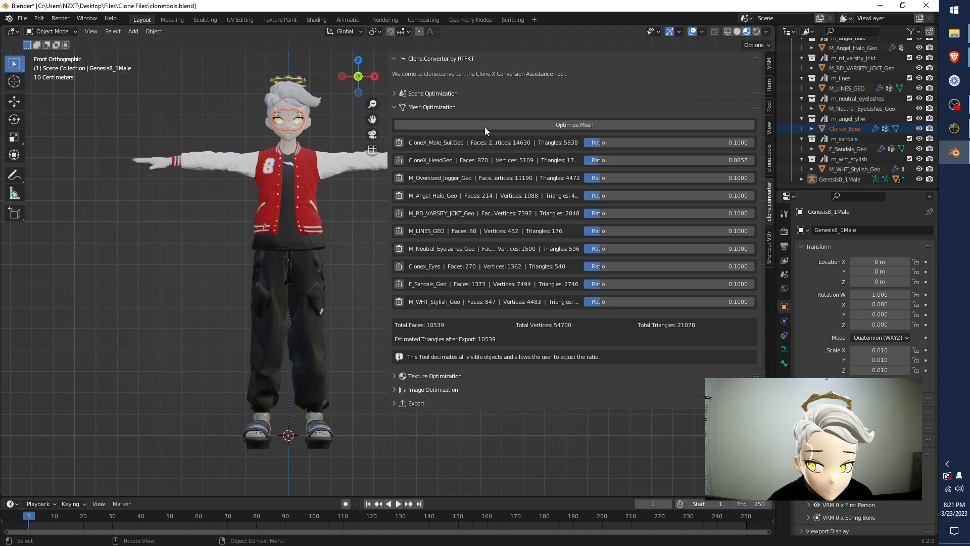
pyautogui.click(845, 129)
pyautogui.click(784, 325)
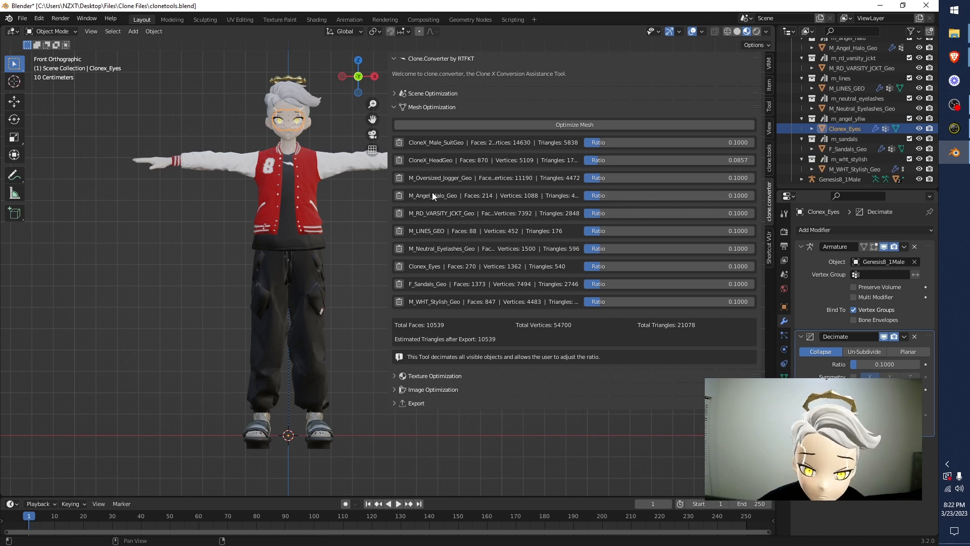
pyautogui.click(435, 111)
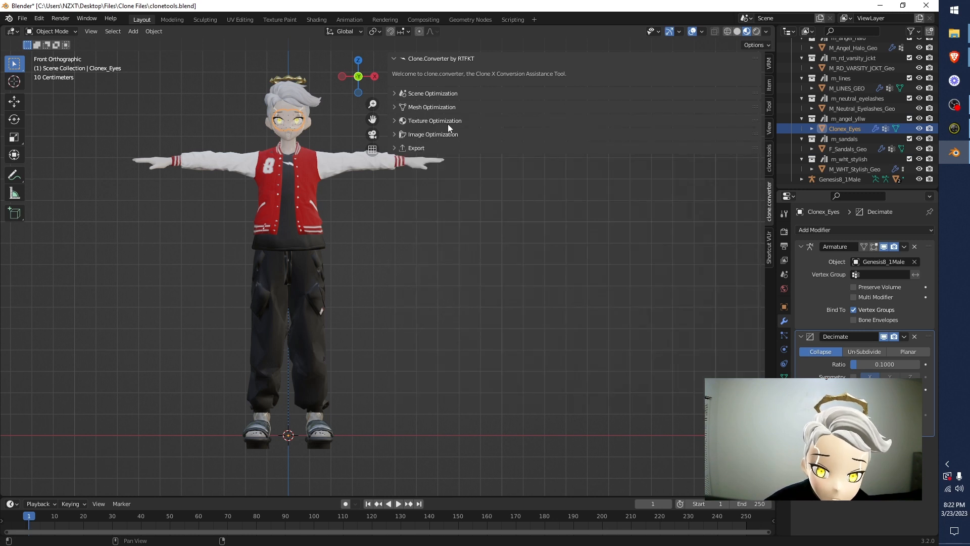
# Expand the Texture Optimization options and show the varsity jacket's material nodes in the Shading workspace.
pyautogui.click(448, 124)
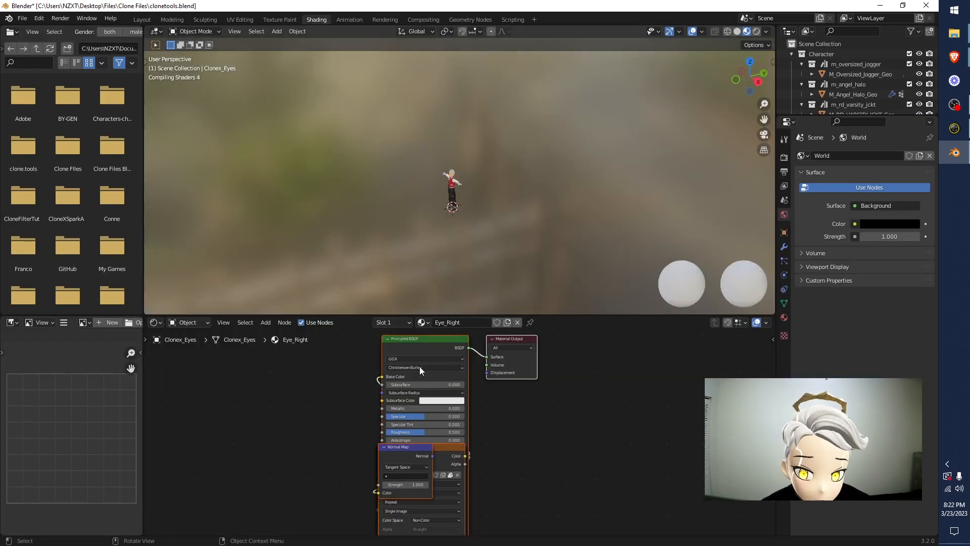
pyautogui.scroll(12, 419, 366)
pyautogui.scroll(12, 474, 227)
pyautogui.click(408, 220)
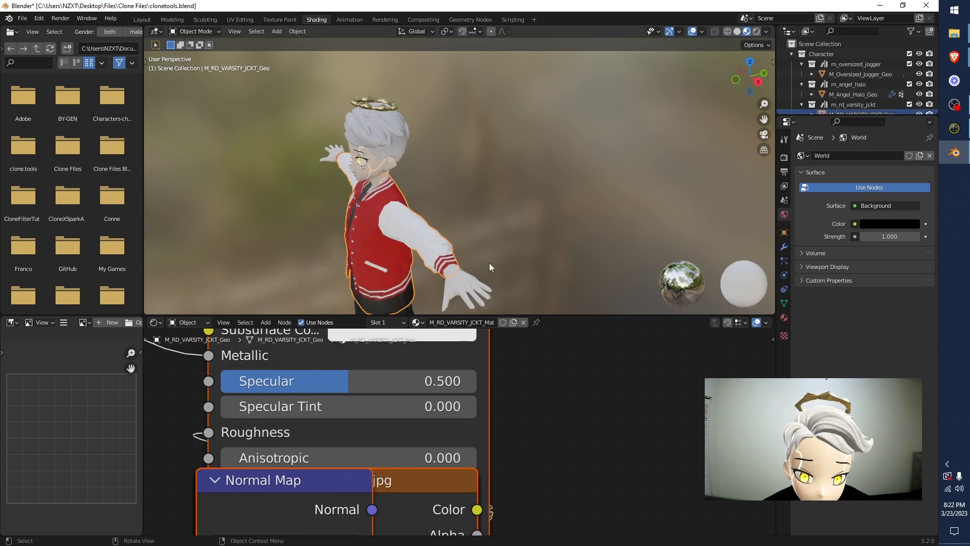
pyautogui.scroll(-5, 466, 260)
pyautogui.scroll(-10, 418, 374)
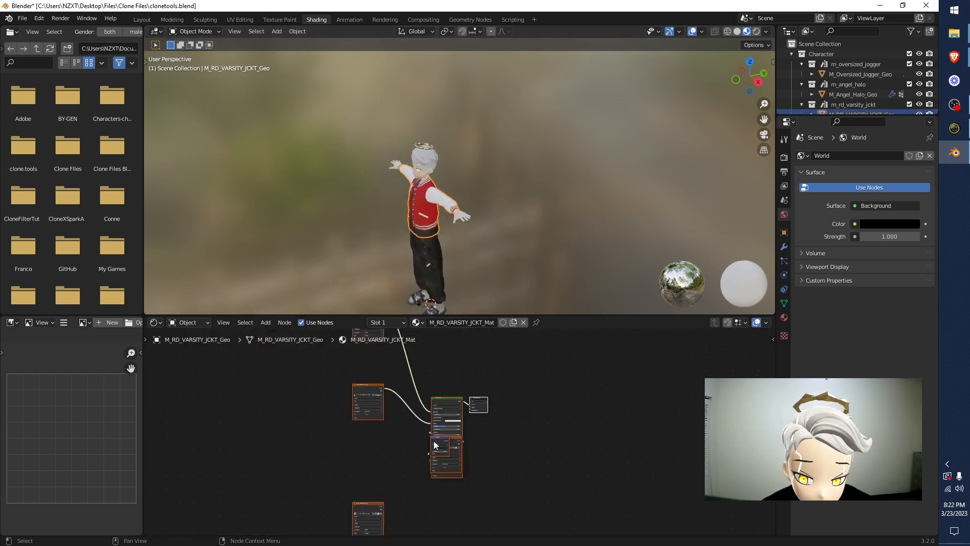
# Spread out the overlapping image texture and Normal Map nodes beside the jacket material's Principled BSDF.
pyautogui.moveTo(443, 445); pyautogui.dragTo(405, 464, button='middle')
pyautogui.moveTo(380, 459); pyautogui.dragTo(288, 473)
pyautogui.click(362, 459)
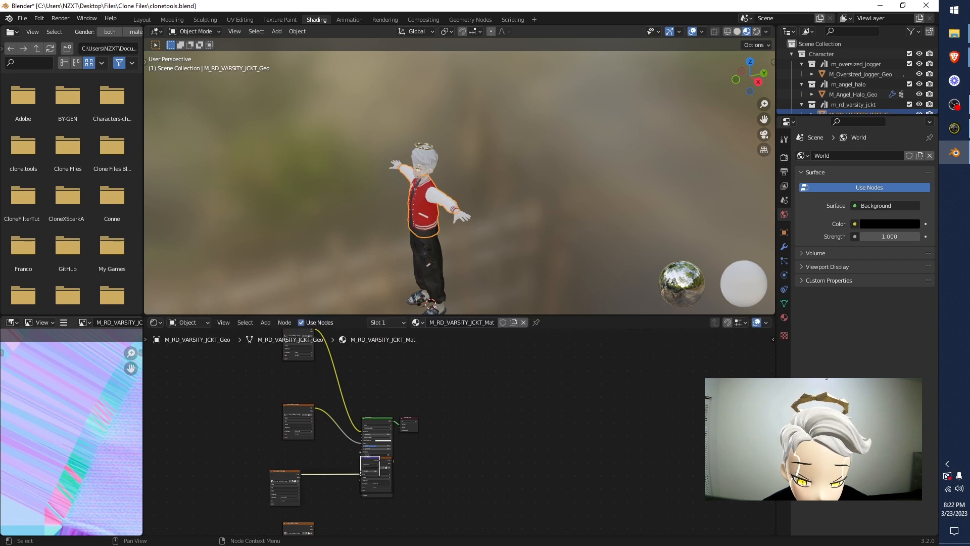
pyautogui.moveTo(365, 459); pyautogui.dragTo(340, 460)
pyautogui.click(372, 461)
pyautogui.moveTo(378, 415); pyautogui.dragTo(211, 421)
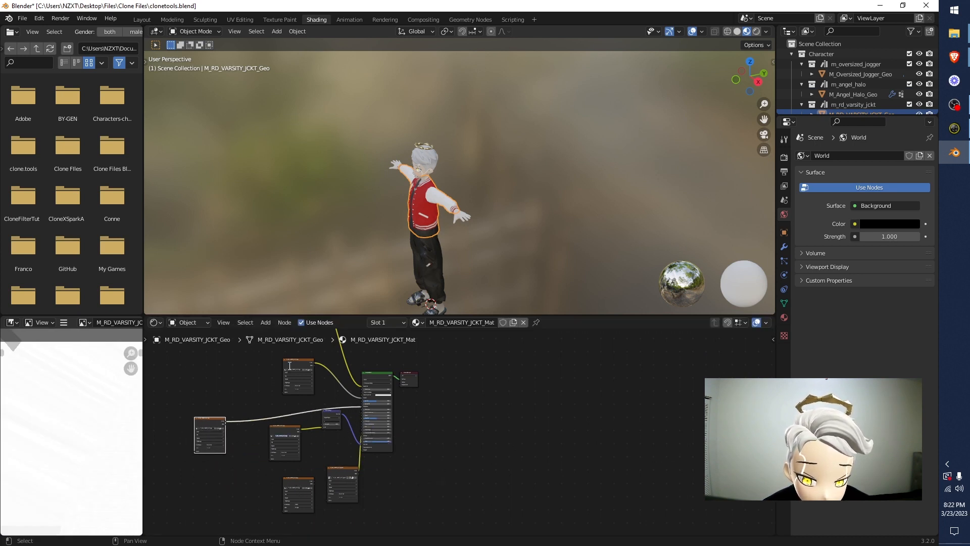
# Examine the jacket material's image texture nodes and compare them with clone.converter's Texture Optimization options in the Layout workspace.
pyautogui.moveTo(242, 378); pyautogui.dragTo(277, 404, button='middle')
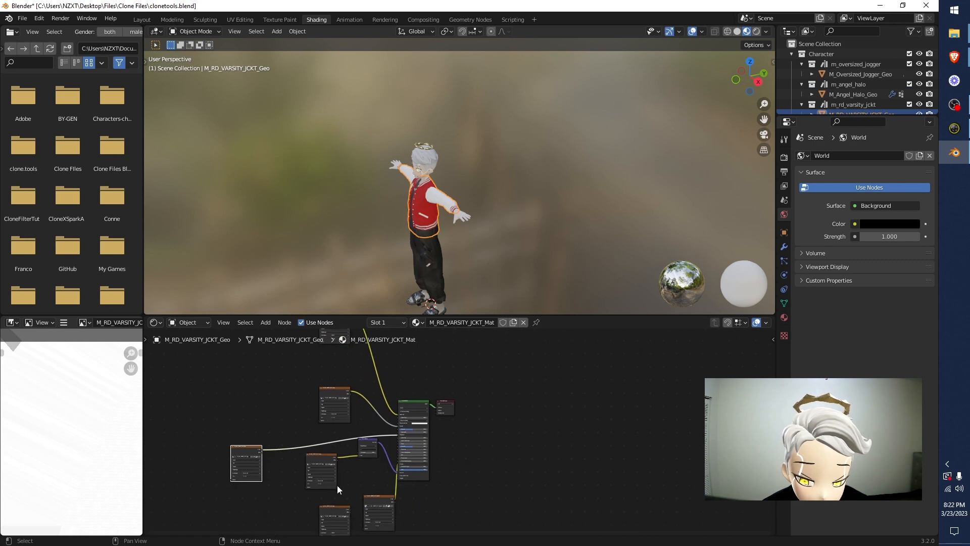
pyautogui.click(334, 511)
pyautogui.moveTo(335, 511); pyautogui.dragTo(381, 445, button='middle')
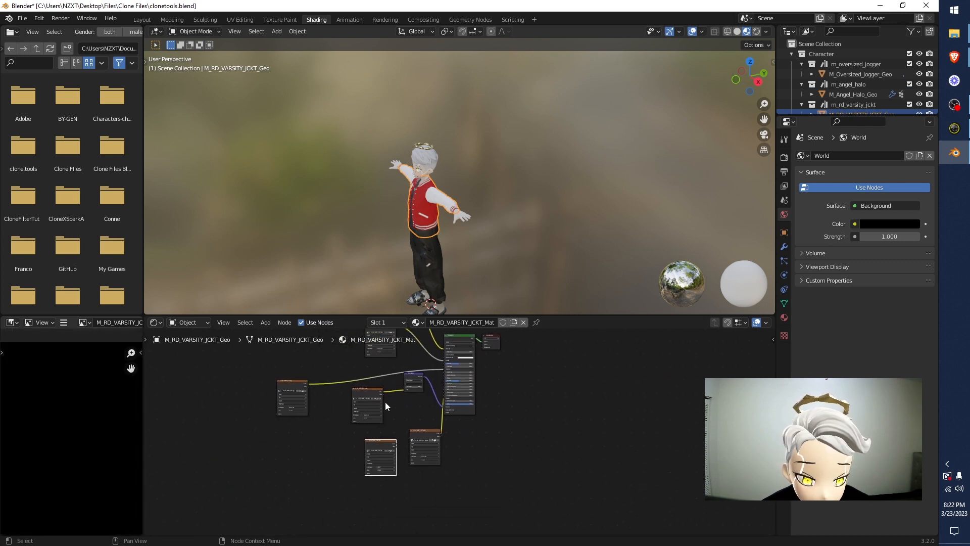
pyautogui.moveTo(385, 401); pyautogui.dragTo(390, 469, button='middle')
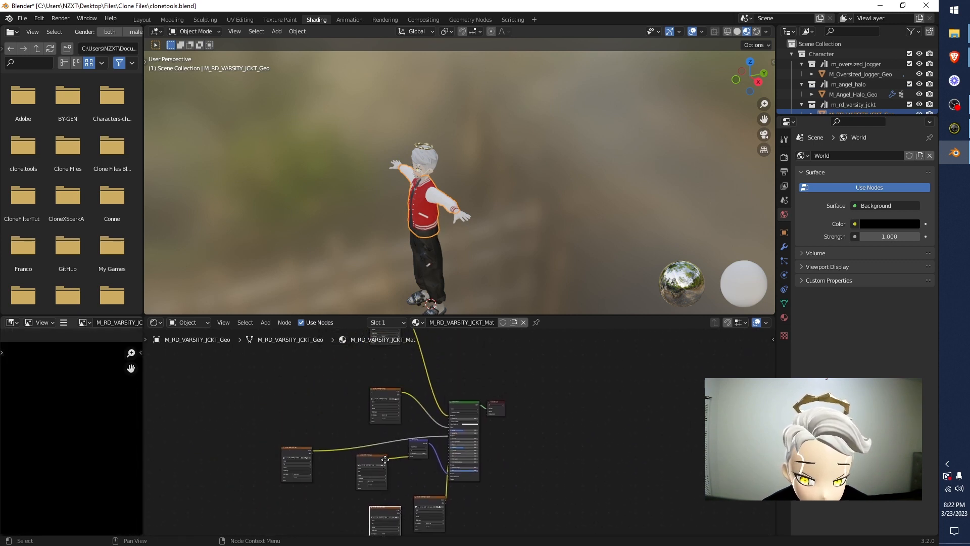
pyautogui.click(143, 19)
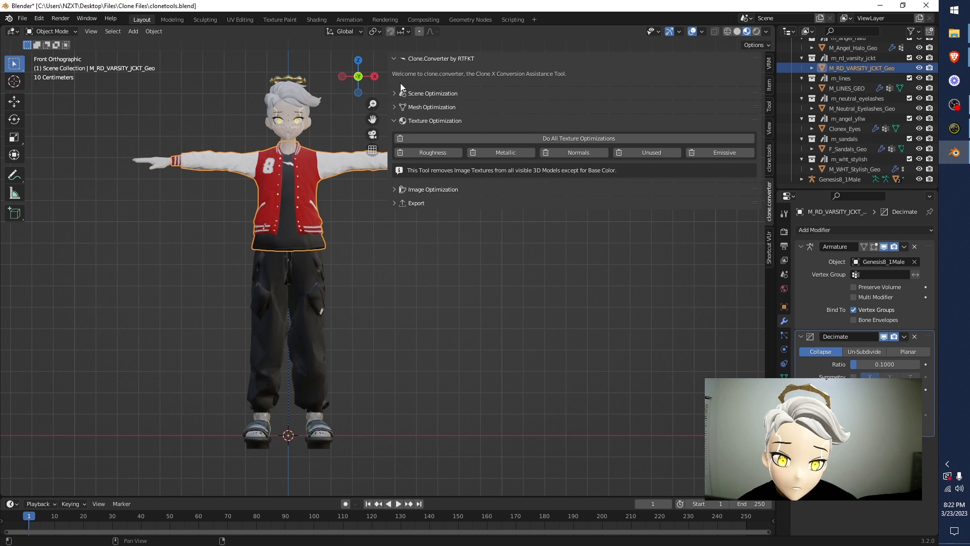
pyautogui.click(315, 19)
pyautogui.scroll(3, 388, 396)
pyautogui.moveTo(388, 396)
pyautogui.mouseDown(button='middle')
pyautogui.moveTo(615, 427)
pyautogui.moveTo(470, 454)
pyautogui.moveTo(475, 334)
pyautogui.mouseUp(button='middle')
pyautogui.click(556, 447)
pyautogui.scroll(-8, 470, 450)
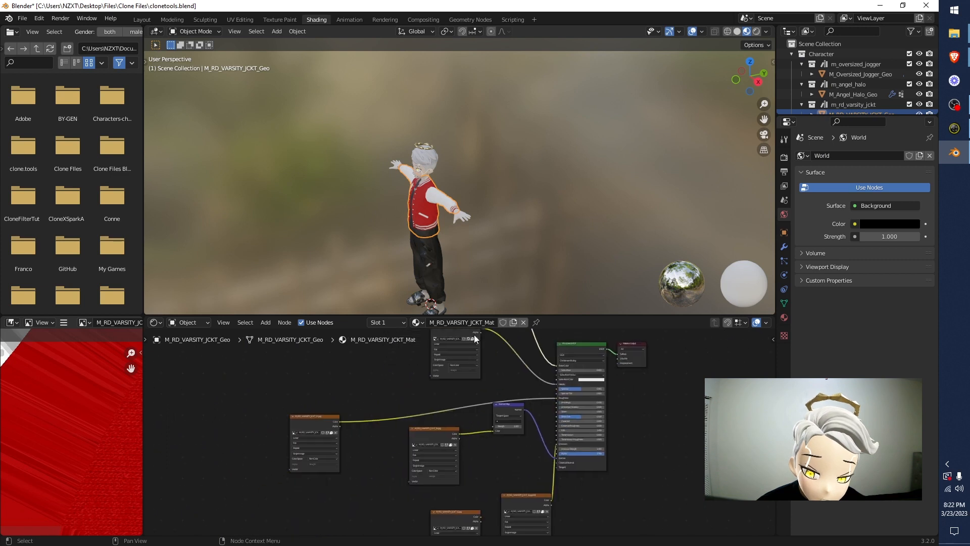
pyautogui.click(457, 334)
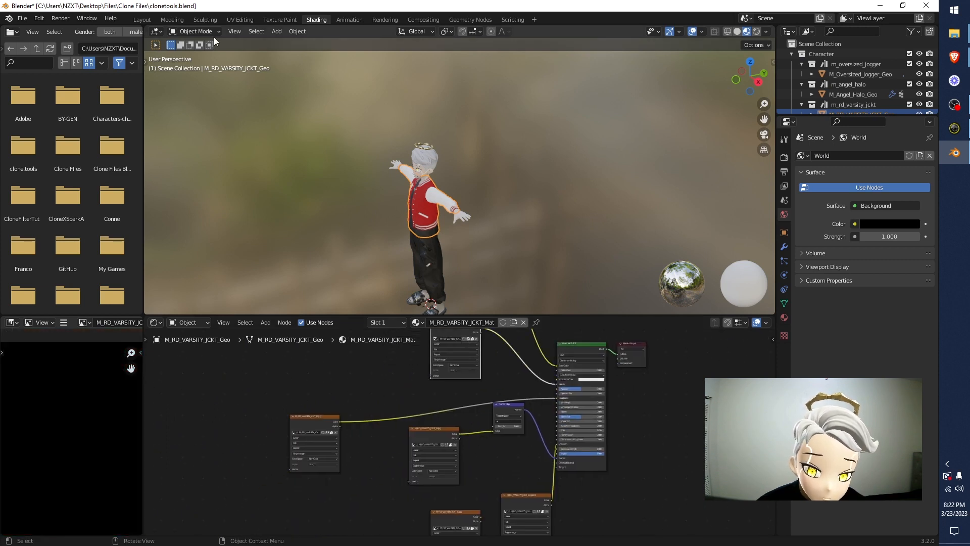
pyautogui.click(141, 20)
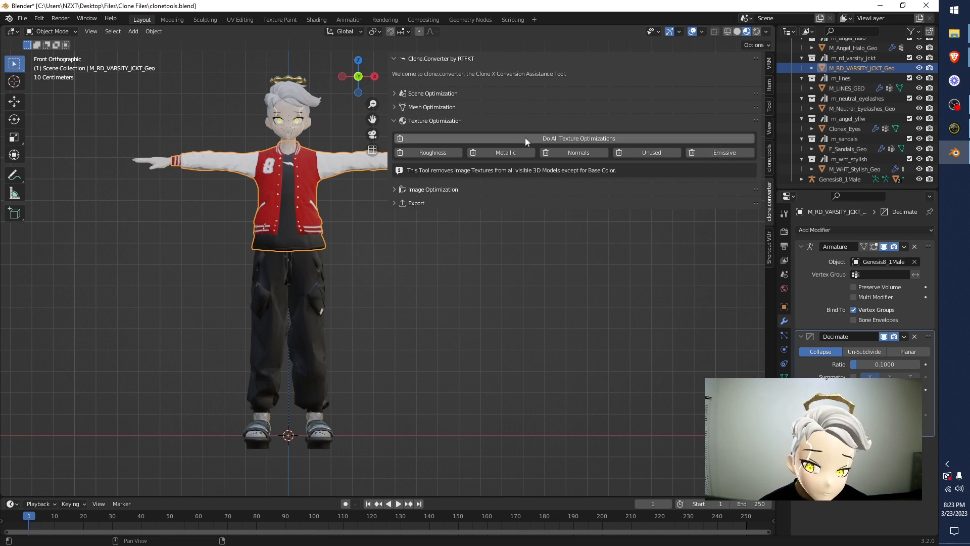
# Inspect the clone's halo, face and jacket up close in the front view.
pyautogui.scroll(4, 291, 90)
pyautogui.keyDown('shift'); pyautogui.moveTo(291, 89); pyautogui.dragTo(387, 399, button='middle'); pyautogui.keyUp('shift')
pyautogui.scroll(4, 345, 303)
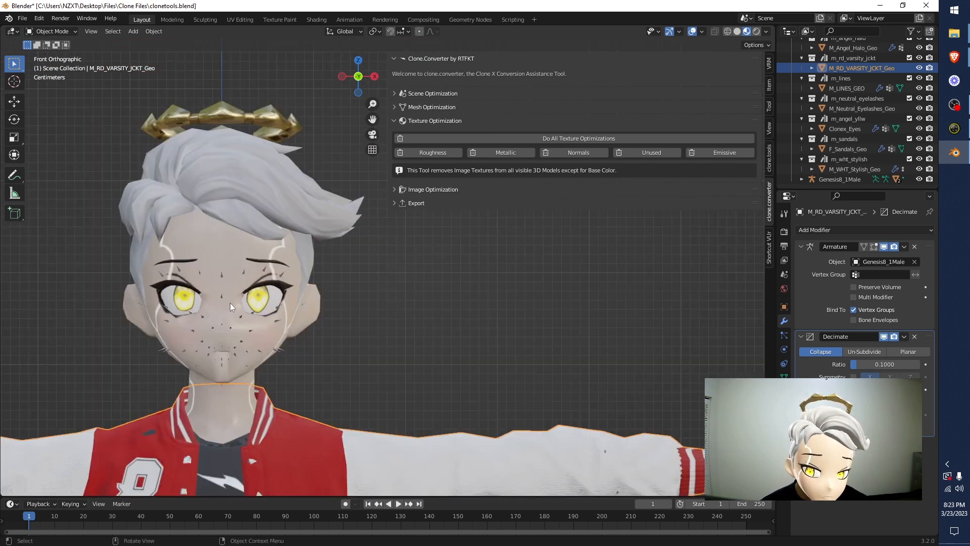
pyautogui.scroll(-4, 203, 313)
pyautogui.keyDown('shift'); pyautogui.moveTo(514, 299); pyautogui.dragTo(498, 196, button='middle'); pyautogui.keyUp('shift')
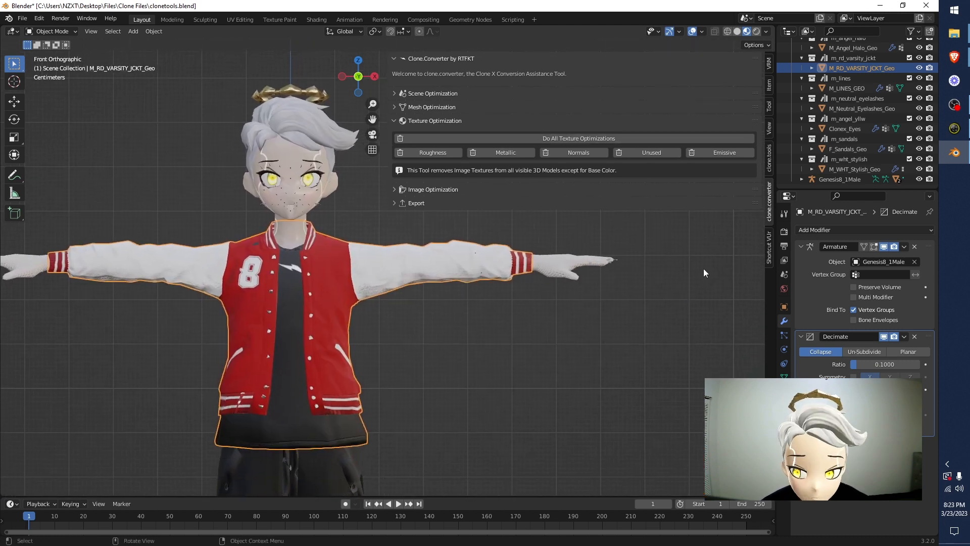
pyautogui.scroll(-4, 410, 239)
pyautogui.keyDown('shift'); pyautogui.moveTo(522, 243); pyautogui.dragTo(457, 196, button='middle'); pyautogui.keyUp('shift')
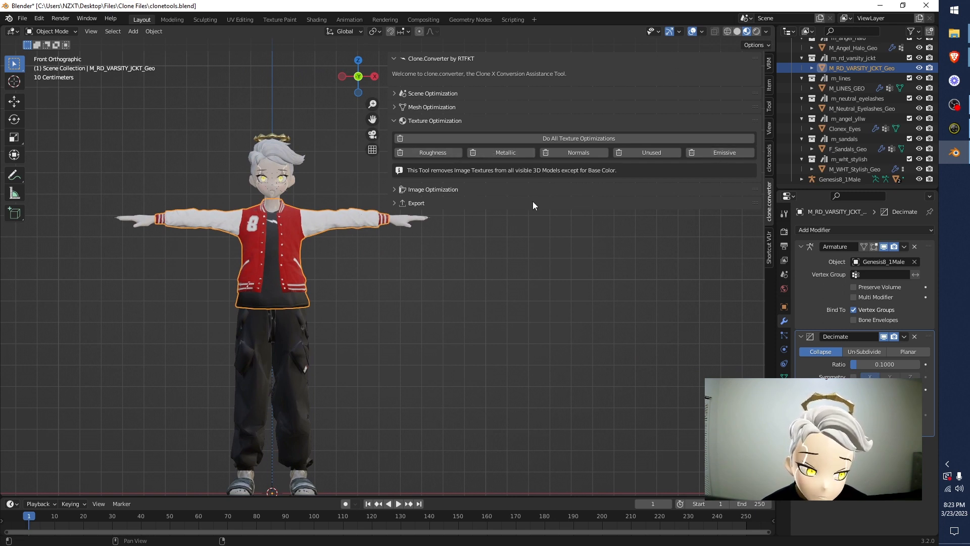
# Remove the metallic, normal and unused image textures from the clone's materials and collapse the Texture Optimization options.
pyautogui.click(498, 154)
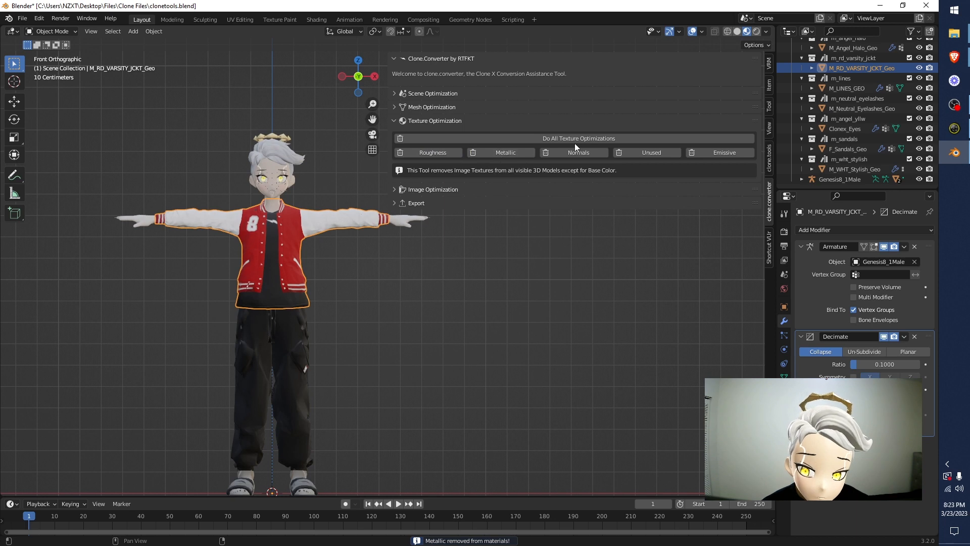
pyautogui.click(602, 150)
pyautogui.click(648, 155)
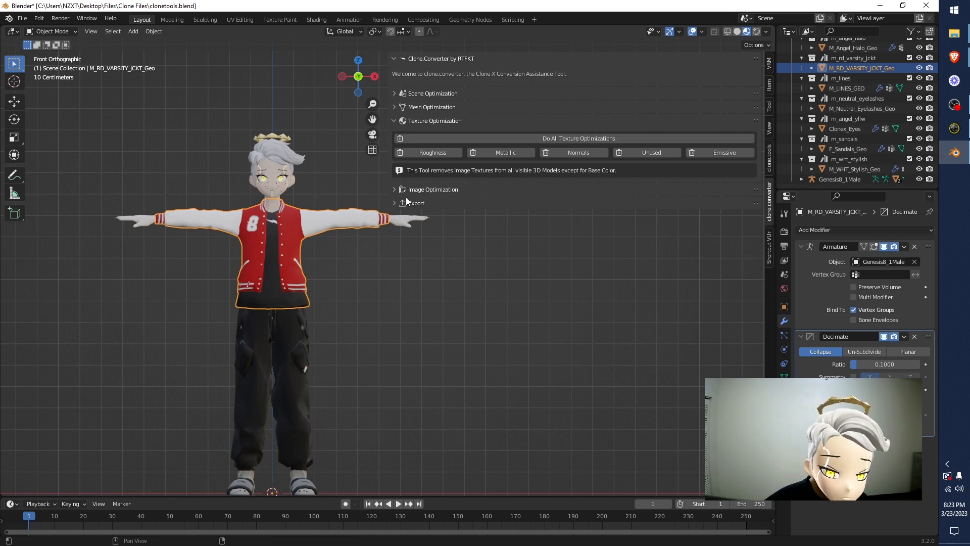
pyautogui.click(453, 123)
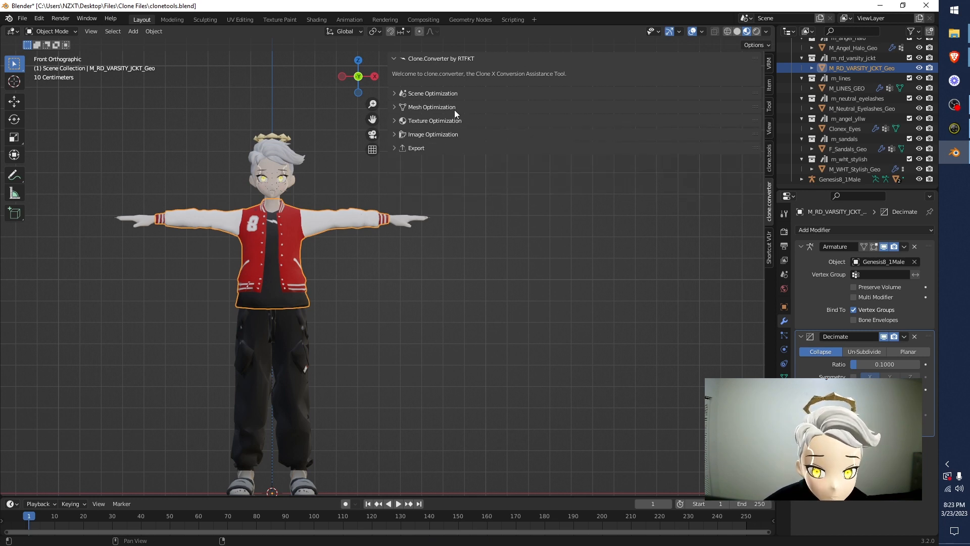
# Raise the CloneX_HeadGeo decimation ratio to 0.4279 in clone.converter's Mesh Optimization and collapse its options.
pyautogui.click(458, 109)
pyautogui.scroll(4, 354, 147)
pyautogui.scroll(-3, 162, 165)
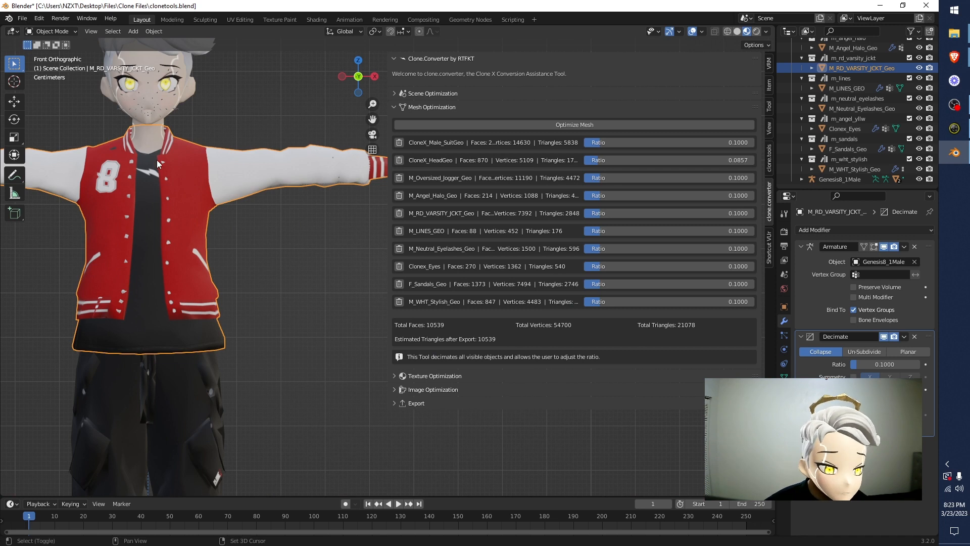
pyautogui.scroll(5, 244, 233)
pyautogui.keyDown('shift'); pyautogui.moveTo(193, 211); pyautogui.dragTo(335, 236, button='middle'); pyautogui.keyUp('shift')
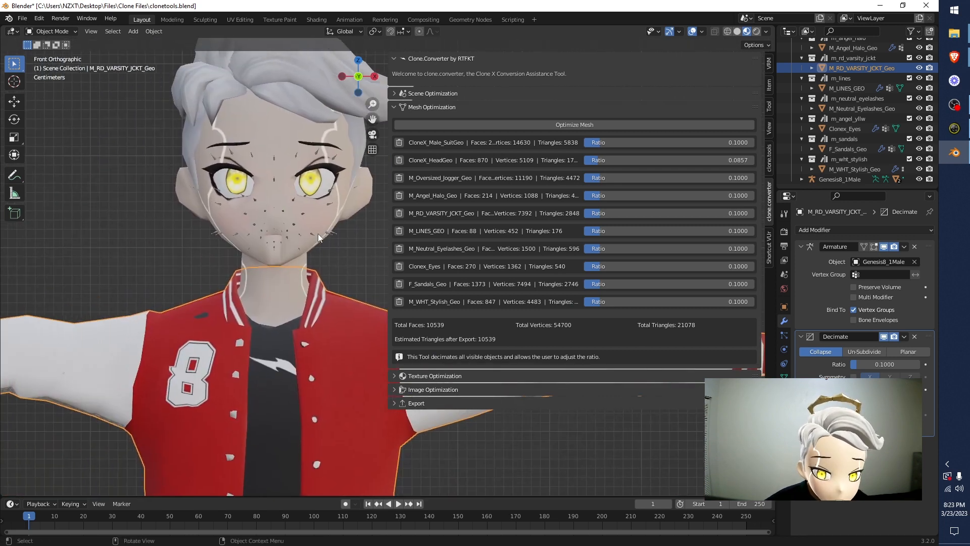
pyautogui.moveTo(640, 162); pyautogui.dragTo(701, 161)
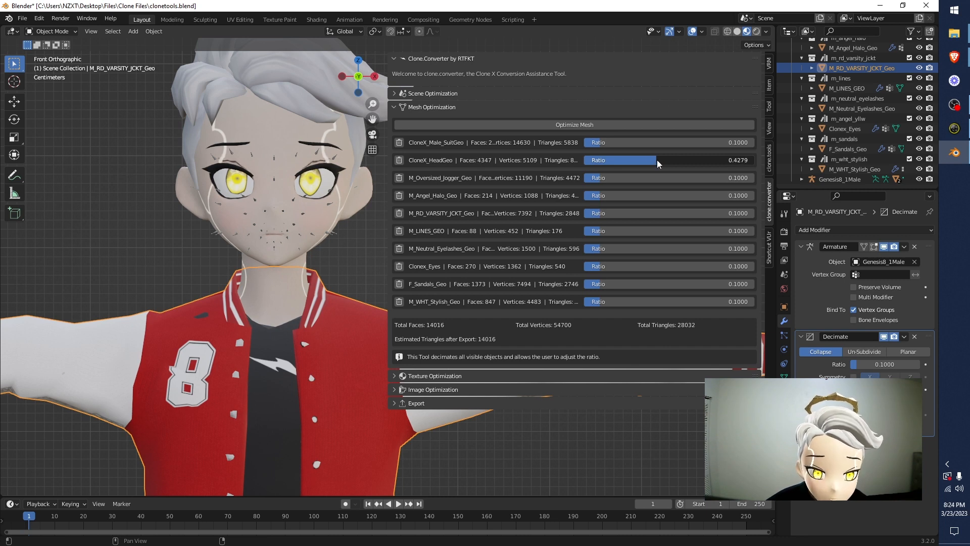
pyautogui.click(404, 107)
pyautogui.keyDown('shift'); pyautogui.moveTo(322, 196); pyautogui.dragTo(381, 207, button='middle'); pyautogui.keyUp('shift')
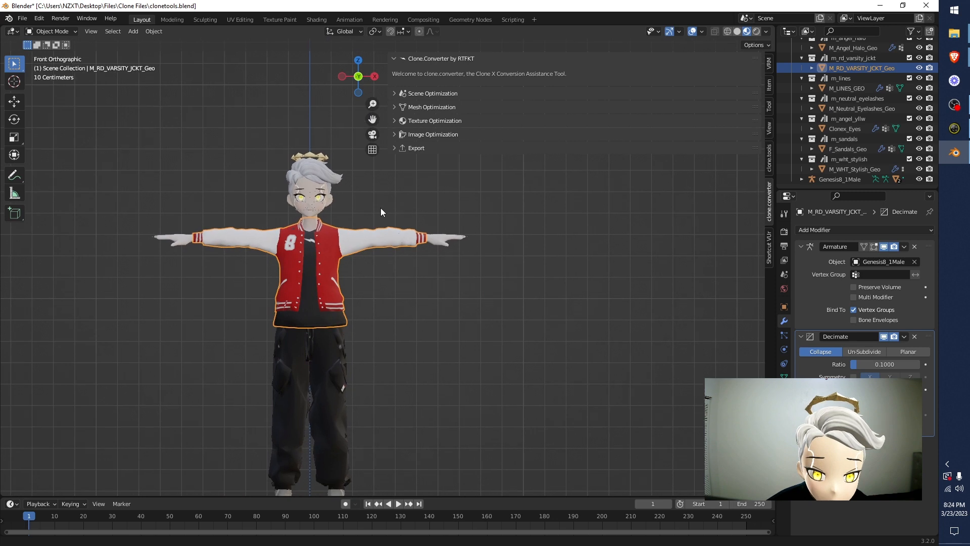
# Expand clone.converter's Texture Optimization options to review which image textures it can remove.
pyautogui.click(434, 126)
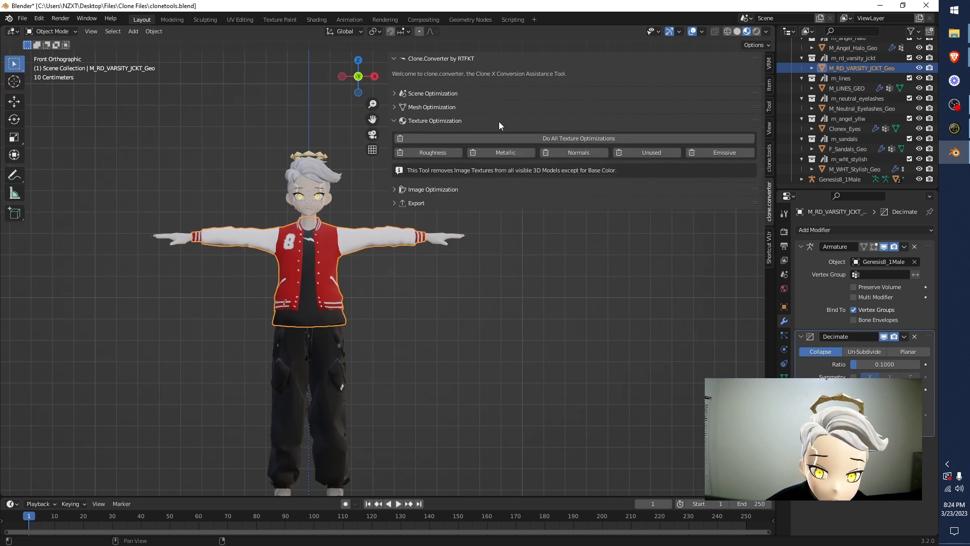
pyautogui.click(498, 122)
pyautogui.click(450, 121)
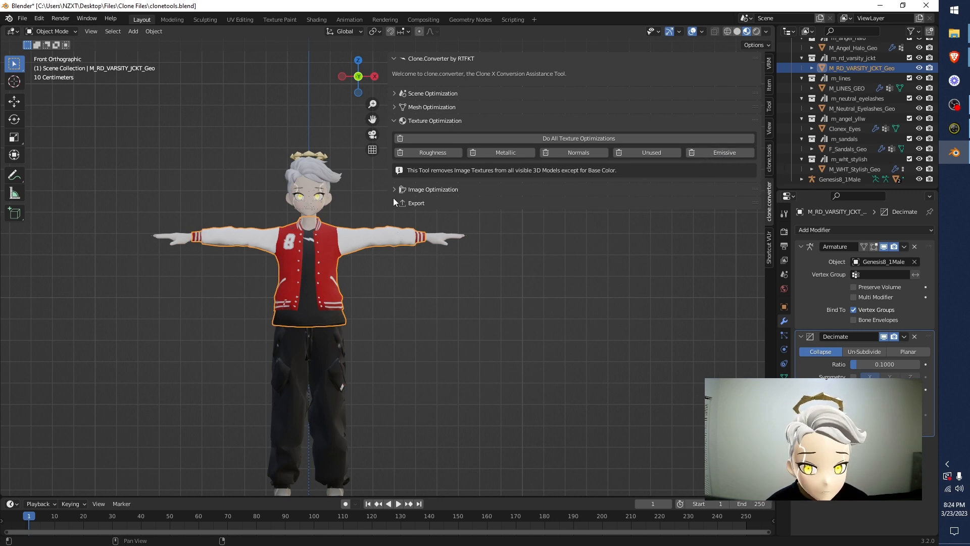
# Delete the M_RD_VARSITY_JCKT_E emission image texture node from the jacket material in the Shading workspace.
pyautogui.click(314, 18)
pyautogui.scroll(1, 425, 410)
pyautogui.keyDown('shift'); pyautogui.moveTo(518, 435); pyautogui.dragTo(470, 477, button='middle'); pyautogui.keyUp('shift')
pyautogui.scroll(6, 461, 439)
pyautogui.keyDown('shift'); pyautogui.moveTo(544, 361); pyautogui.dragTo(429, 340, button='middle'); pyautogui.keyUp('shift')
pyautogui.scroll(-2, 517, 333)
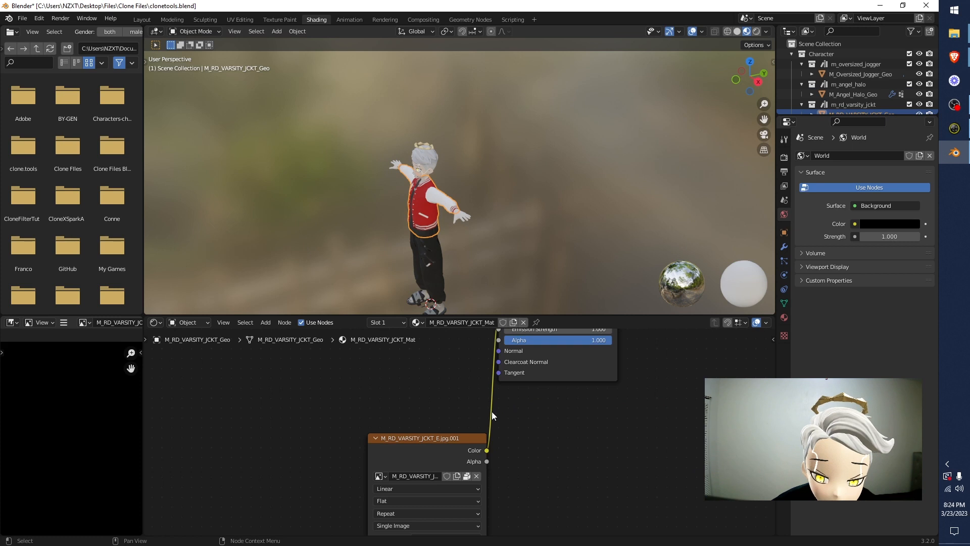
pyautogui.scroll(3, 449, 196)
pyautogui.click(436, 444)
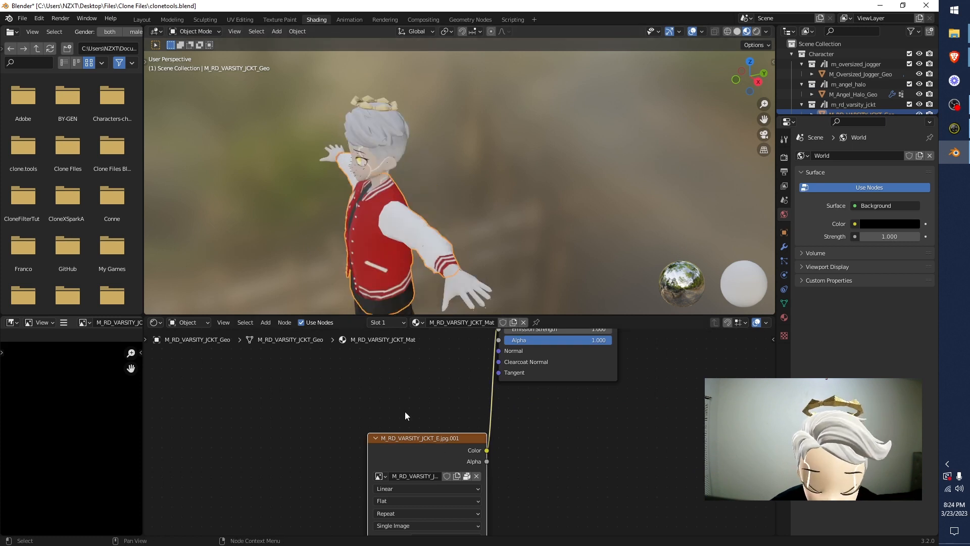
pyautogui.press('x')
# Set the emission color of the jacket's Principled BSDF to black and return to the Layout workspace.
pyautogui.moveTo(610, 347); pyautogui.dragTo(632, 471, button='middle')
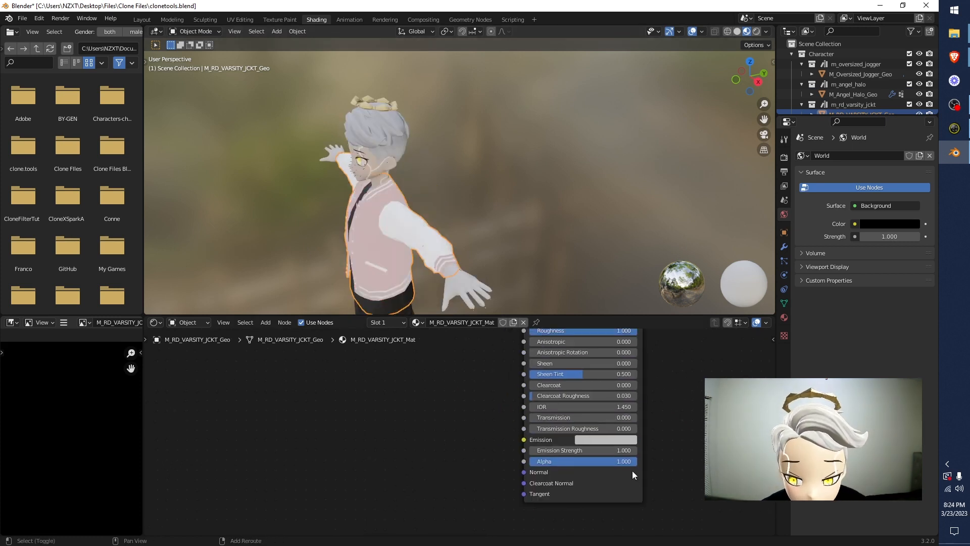
pyautogui.click(607, 439)
pyautogui.moveTo(659, 346); pyautogui.dragTo(657, 371)
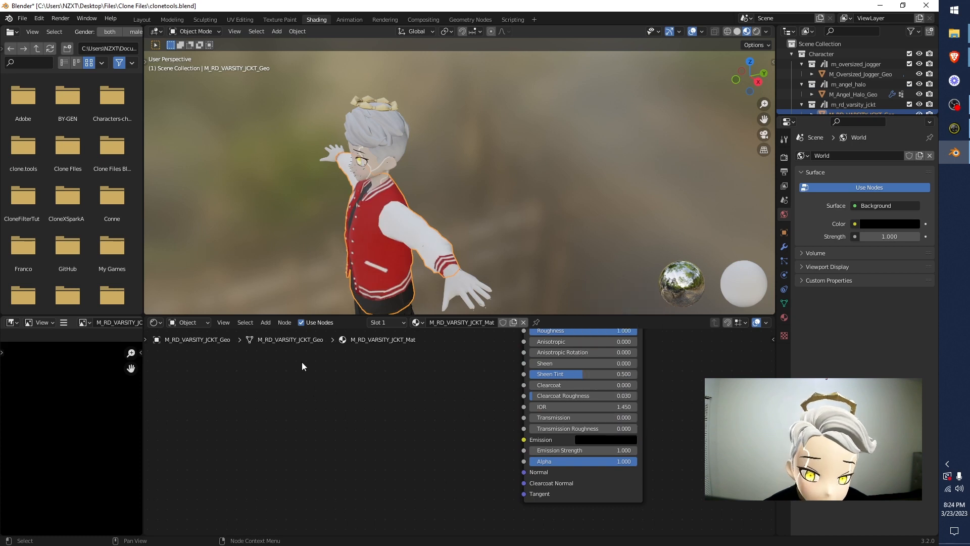
pyautogui.click(142, 20)
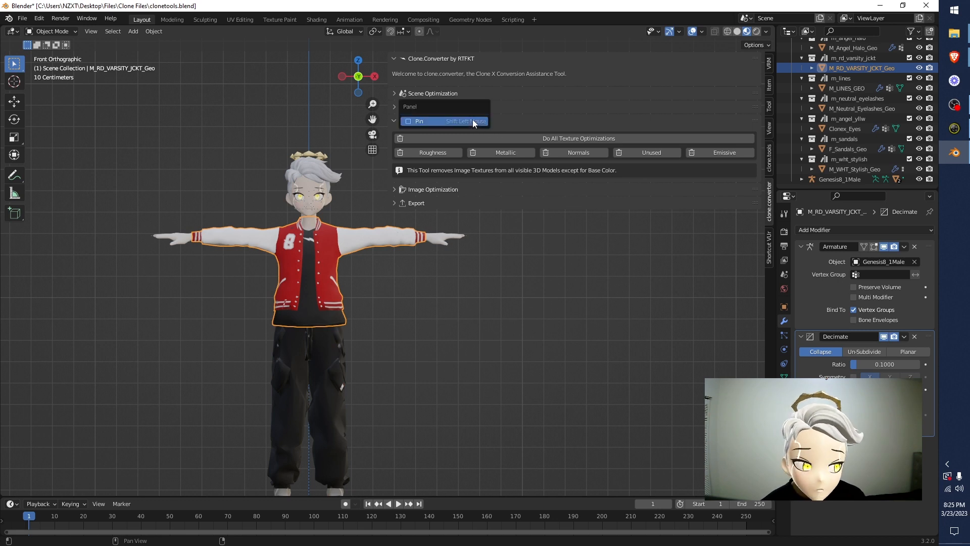
# Pin the Texture Optimization section and run Optimize Images on the textures of all visible objects.
pyautogui.click(469, 121)
pyautogui.click(452, 135)
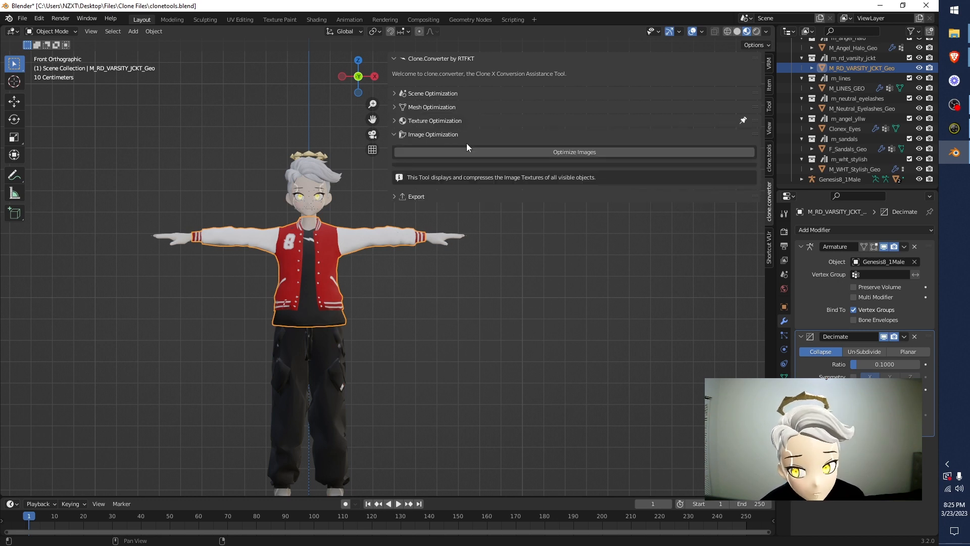
pyautogui.click(438, 154)
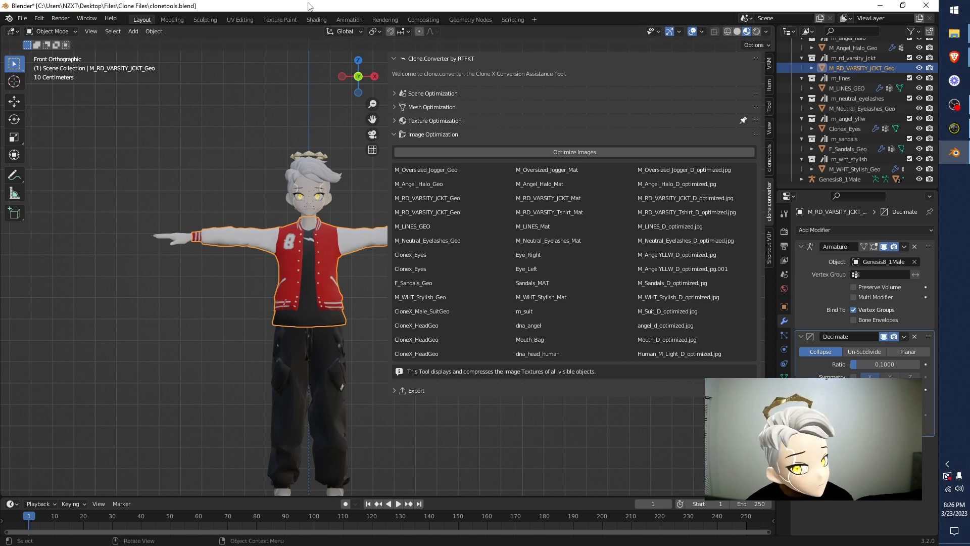
# Select the clone's head mesh and display its dna_angel material nodes in the Shading workspace.
pyautogui.click(305, 199)
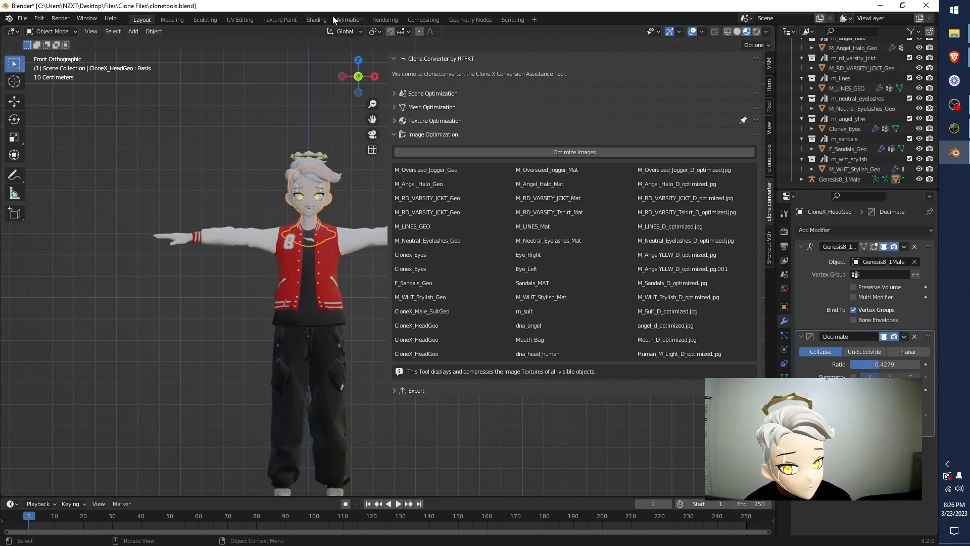
pyautogui.click(317, 20)
pyautogui.click(390, 322)
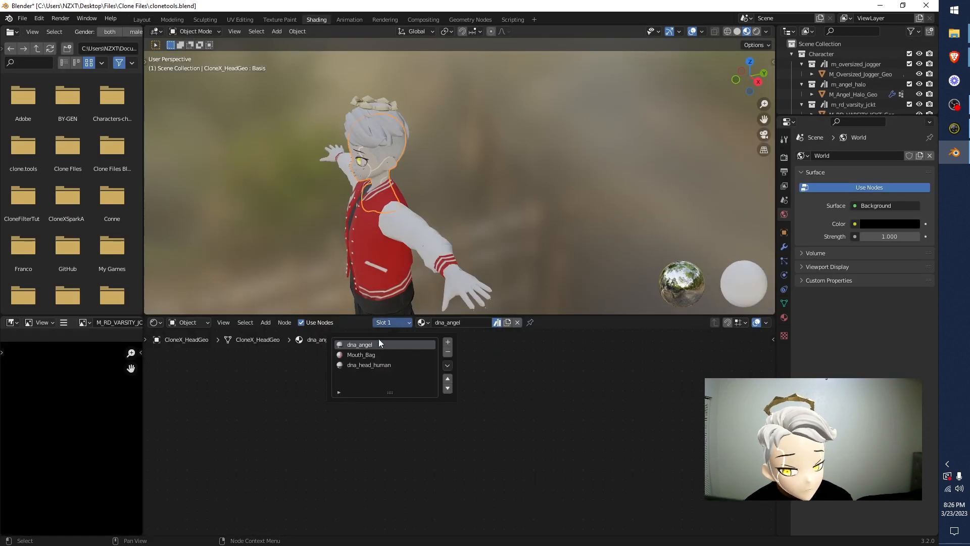
pyautogui.scroll(6, 371, 296)
pyautogui.scroll(-6, 343, 287)
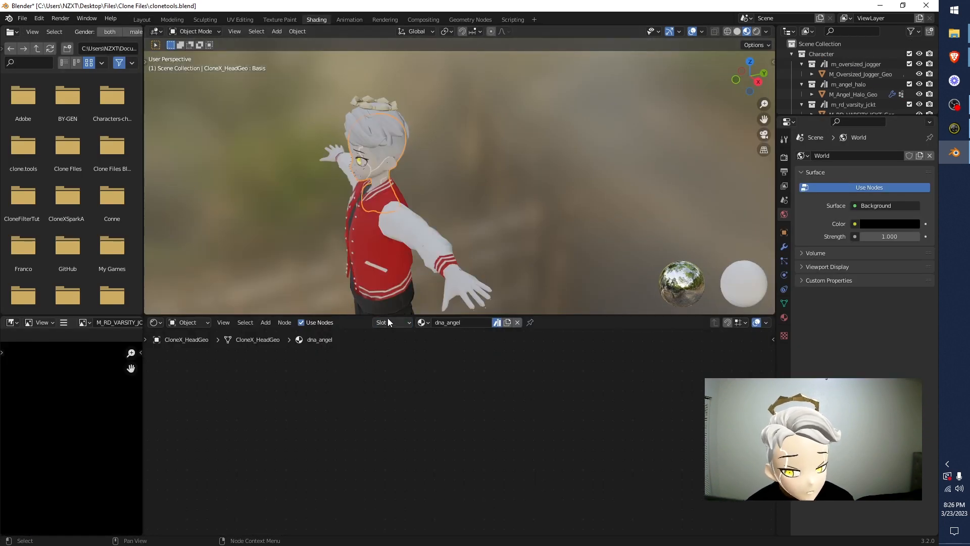
pyautogui.scroll(-5, 455, 407)
# Remove the Mouth_Bag and dna_head_human material slots from the head mesh, keeping only dna_angel.
pyautogui.click(398, 323)
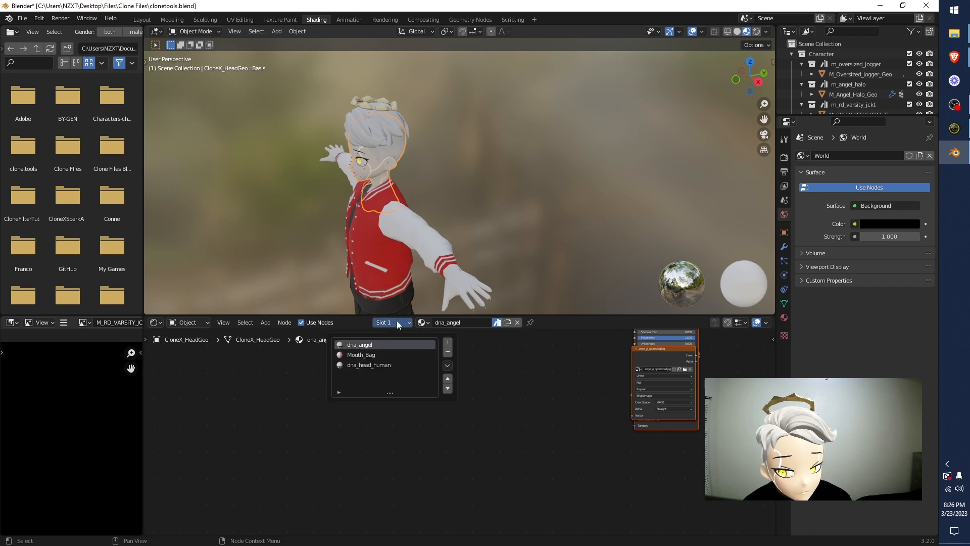
pyautogui.click(383, 365)
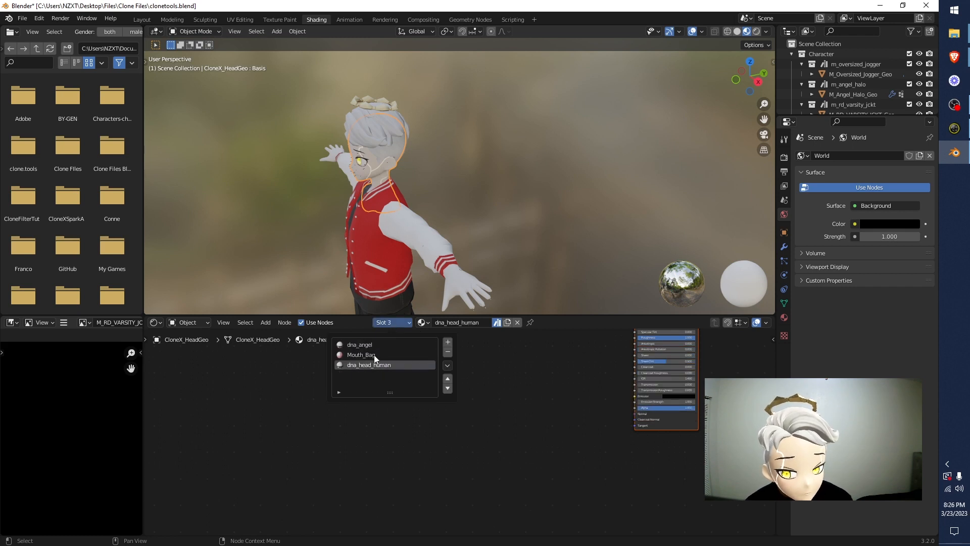
pyautogui.click(368, 353)
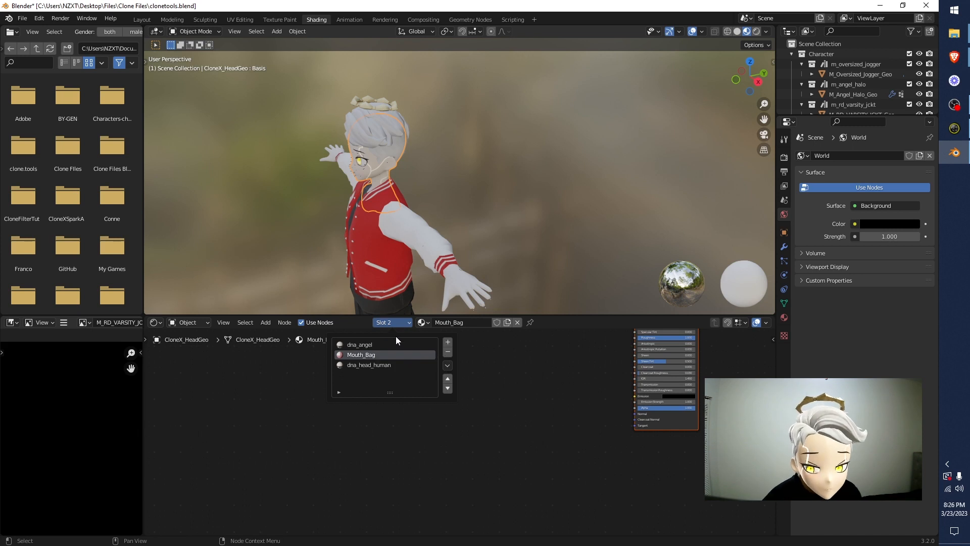
pyautogui.click(448, 352)
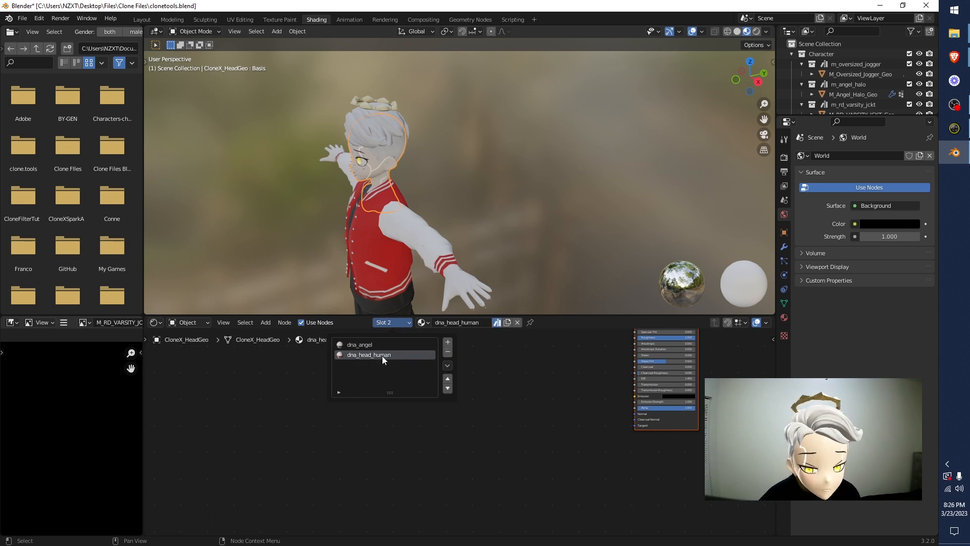
pyautogui.click(446, 352)
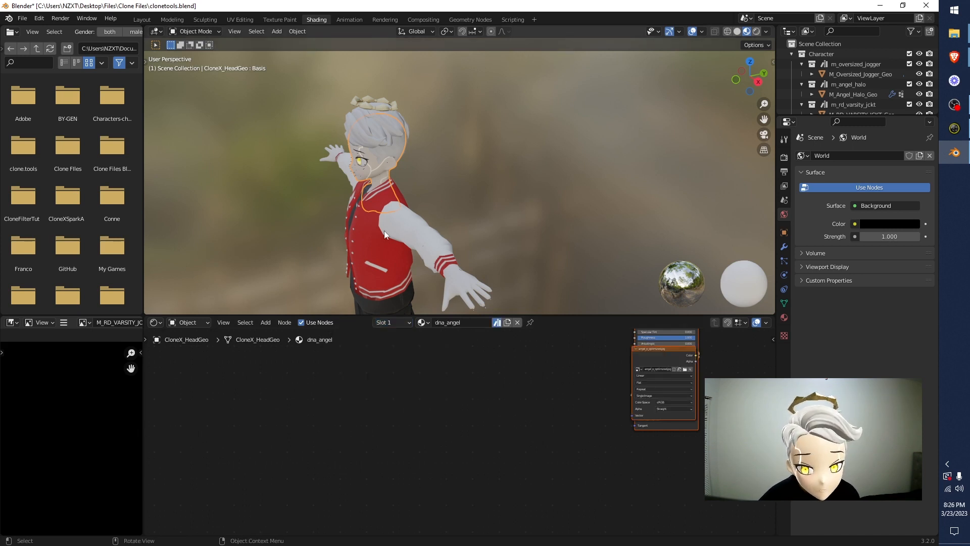
# Run Optimize Images again from the Layout workspace and collapse the Image Optimization options.
pyautogui.click(142, 20)
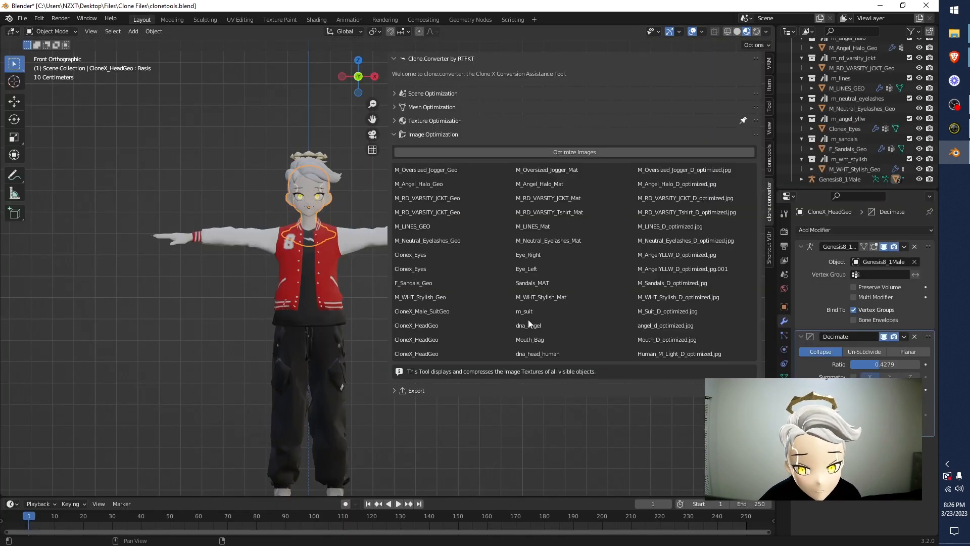
pyautogui.click(480, 152)
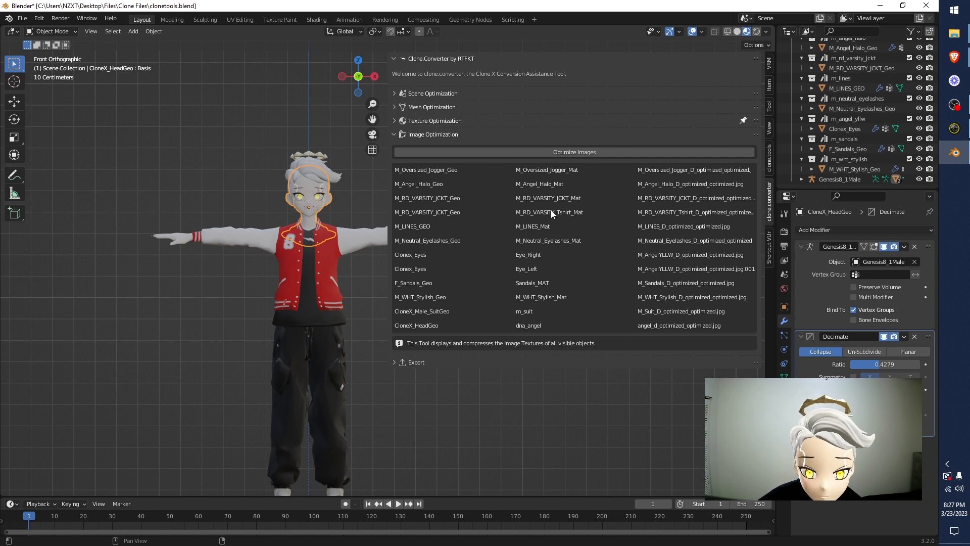
pyautogui.click(466, 132)
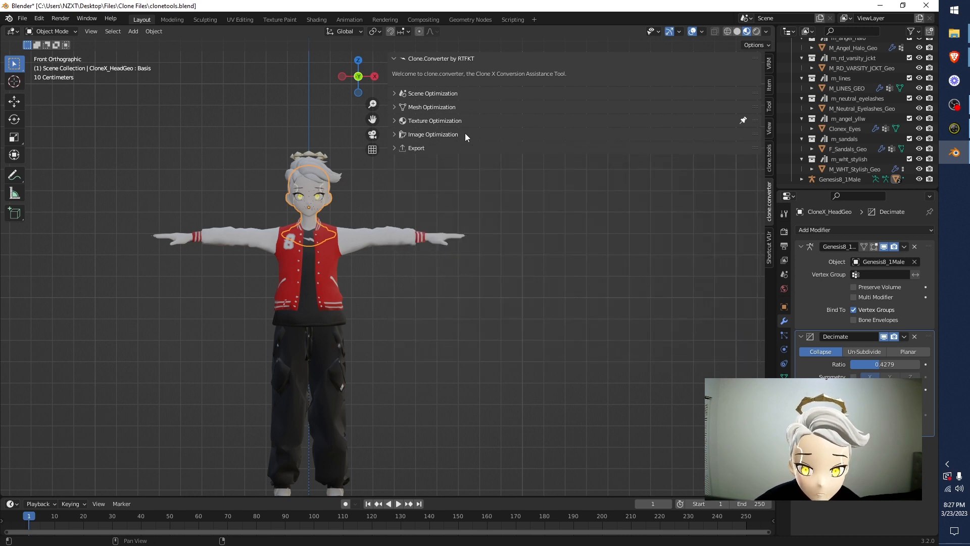
# Export the visible clone objects as clonetools.fbx into the Clone Files folder using clone.converter's FBX export.
pyautogui.click(418, 148)
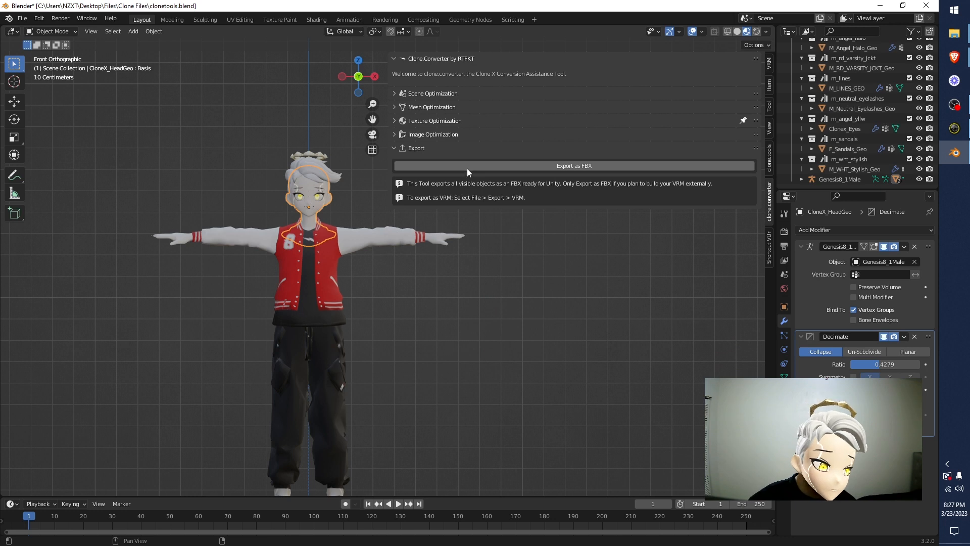
pyautogui.click(472, 166)
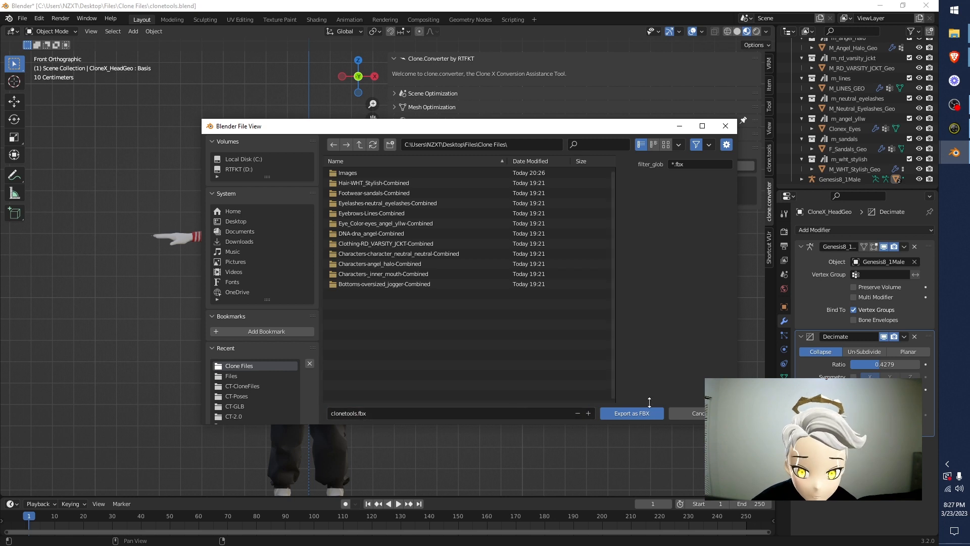
pyautogui.click(635, 413)
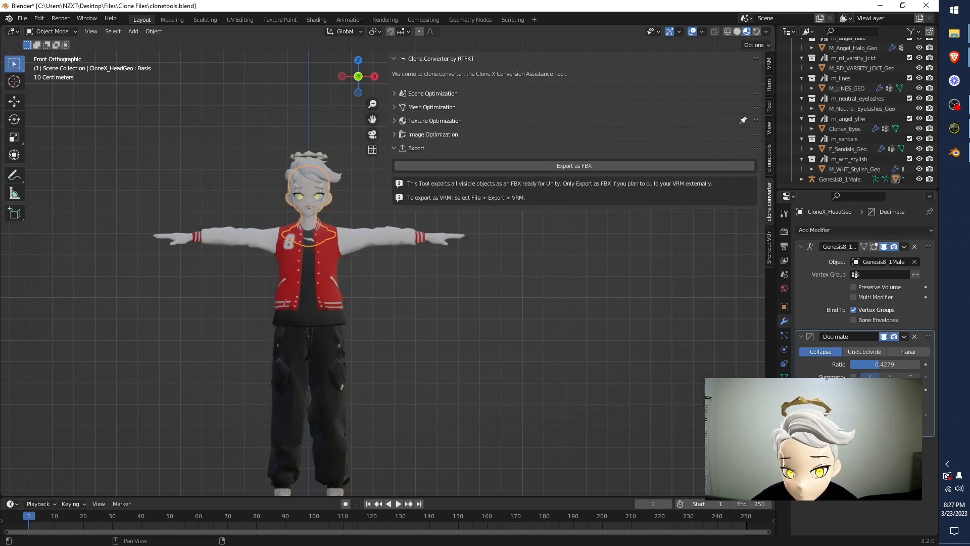
# Check the exported clonetools 3D object's file size in the Clone Files folder in File Explorer, closing the window when done.
pyautogui.click(955, 34)
pyautogui.doubleClick(333, 202)
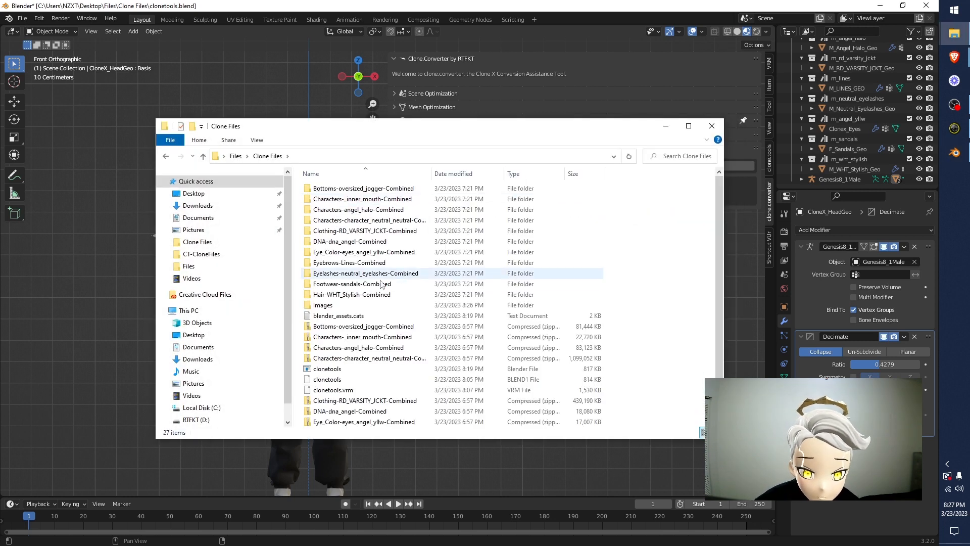
pyautogui.scroll(-2, 339, 329)
pyautogui.click(327, 326)
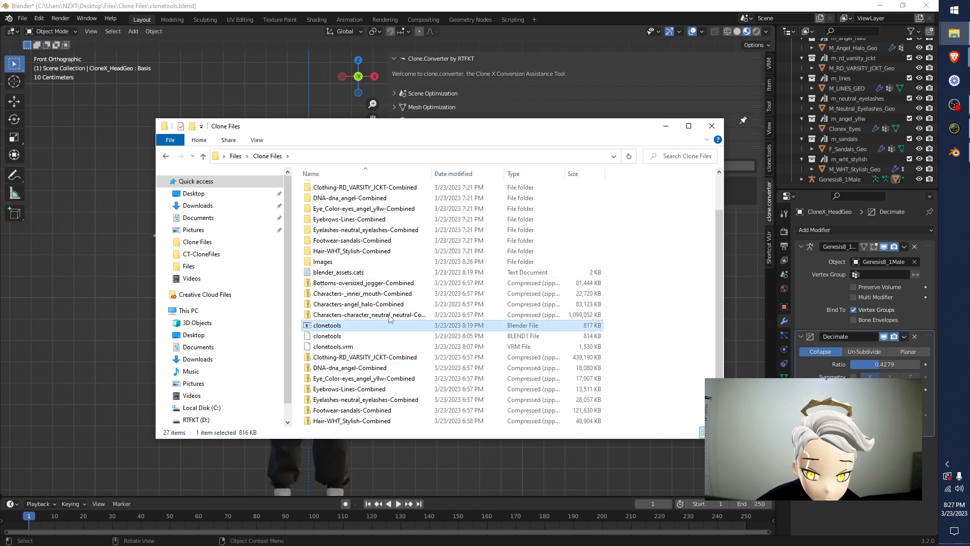
pyautogui.click(321, 347)
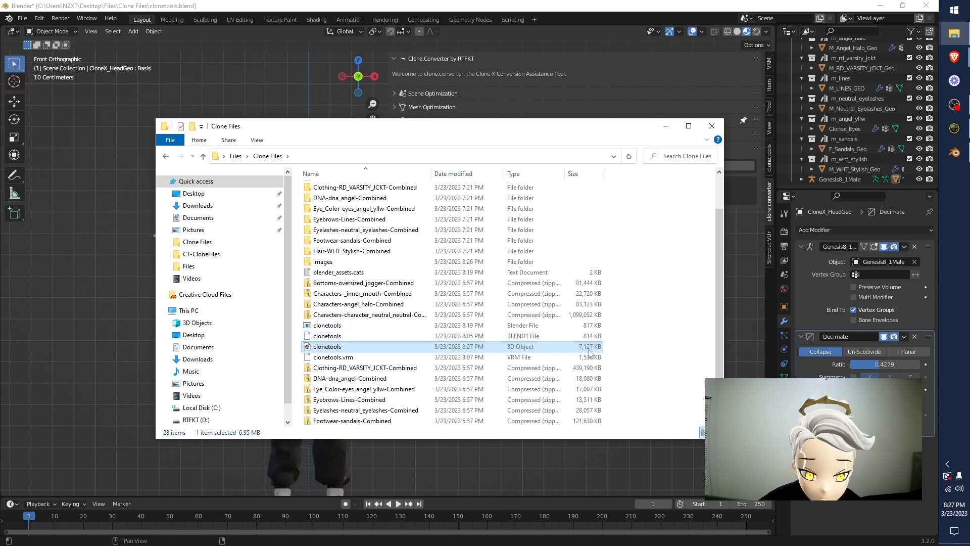
pyautogui.click(712, 125)
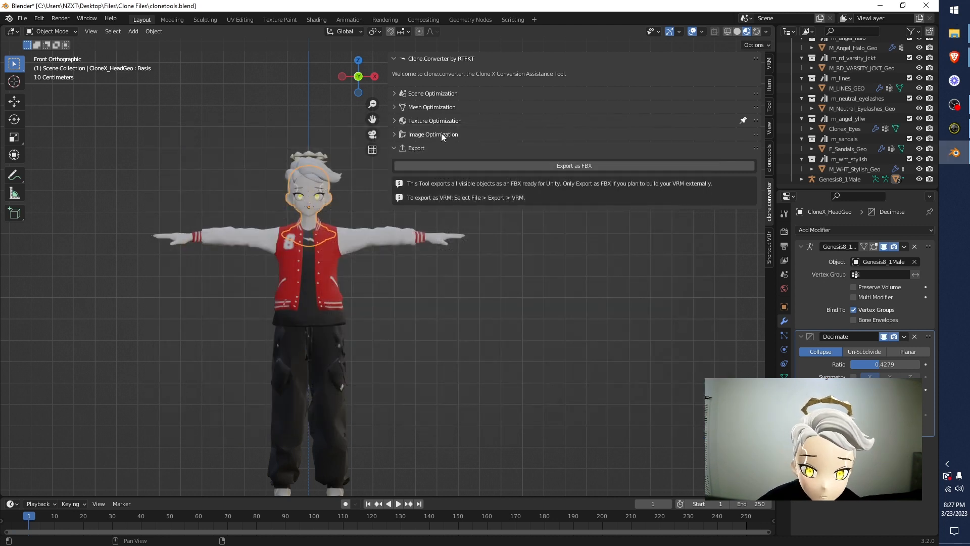
# Review the Texture Optimization options and the Image Optimization texture list, leaving only the image list and export options expanded.
pyautogui.click(442, 133)
pyautogui.click(450, 122)
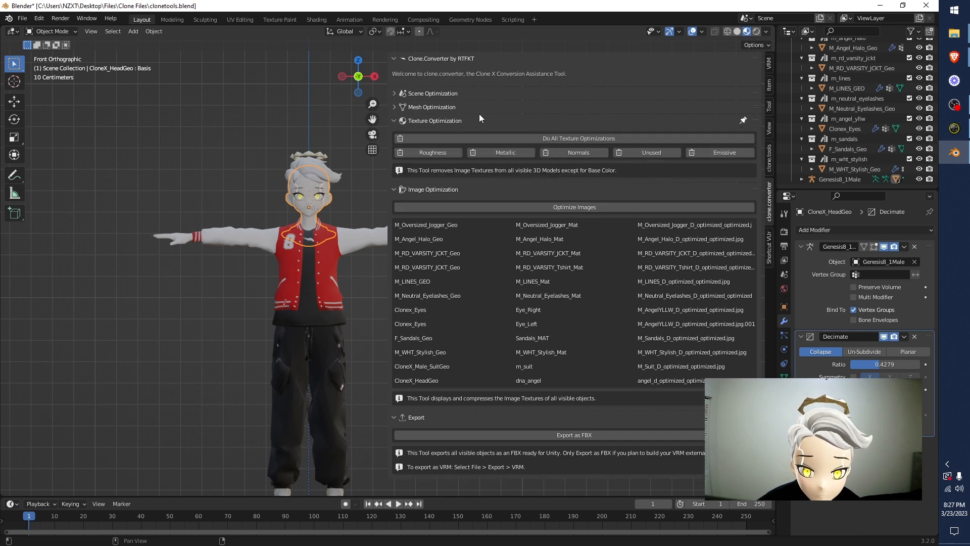
pyautogui.click(439, 123)
pyautogui.click(441, 135)
pyautogui.click(441, 135)
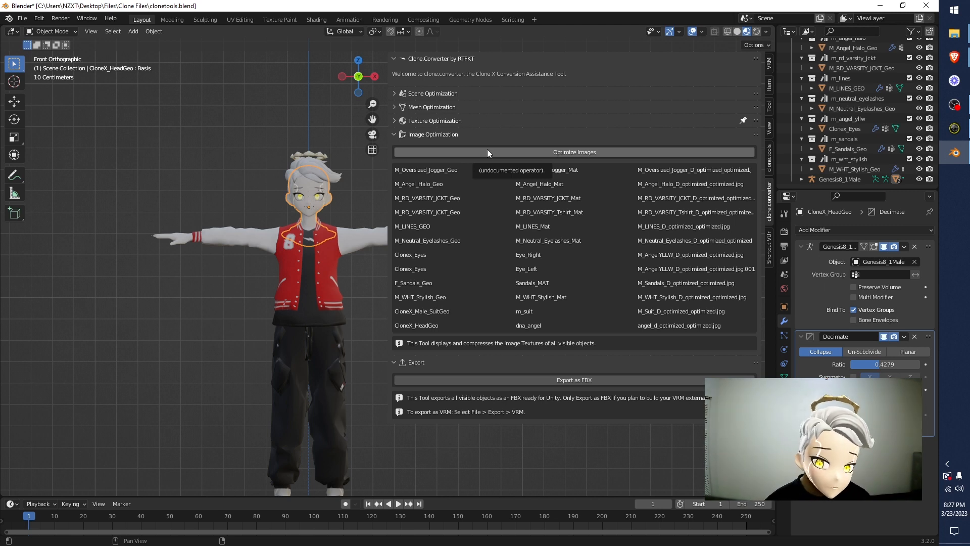
# Select the eyebrow mesh M_LINES_GEO in the Shading workspace and move its image texture node clear of the Principled BSDF.
pyautogui.click(317, 20)
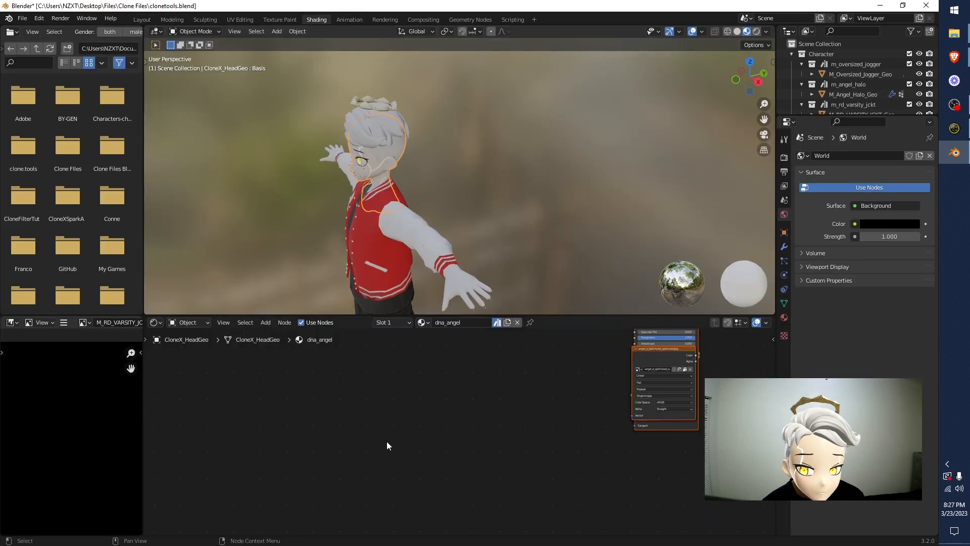
pyautogui.click(358, 154)
pyautogui.moveTo(441, 374); pyautogui.dragTo(254, 339, button='middle')
pyautogui.moveTo(544, 498); pyautogui.dragTo(404, 397)
pyautogui.moveTo(371, 143); pyautogui.dragTo(438, 101, button='middle')
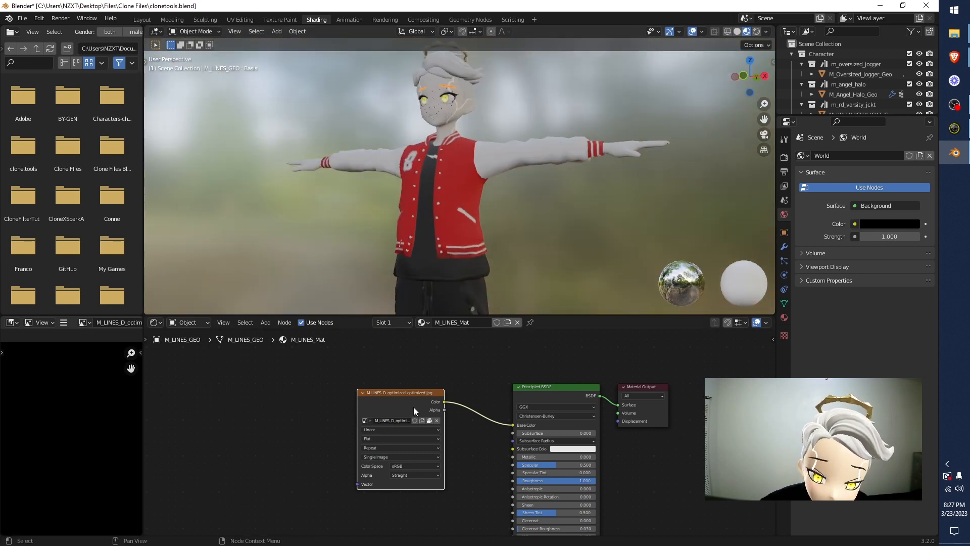
# Delete the eyebrow material's image texture node and rerun clone.converter's image optimization from the Layout workspace.
pyautogui.press('x')
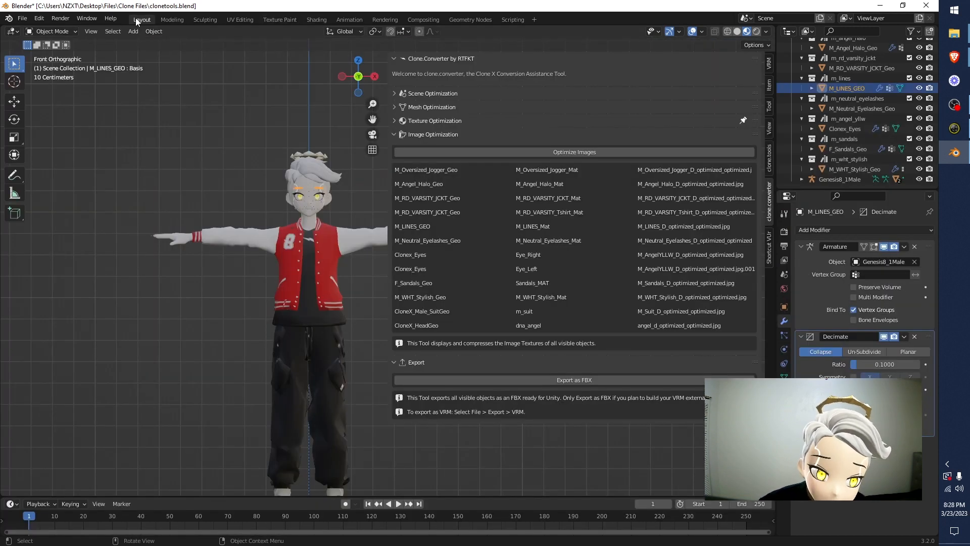
pyautogui.click(141, 20)
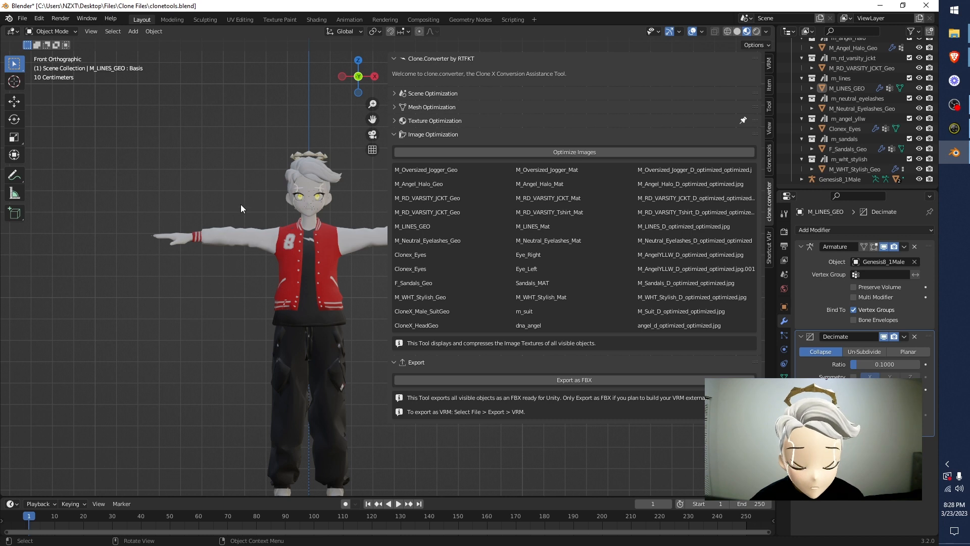
pyautogui.click(490, 152)
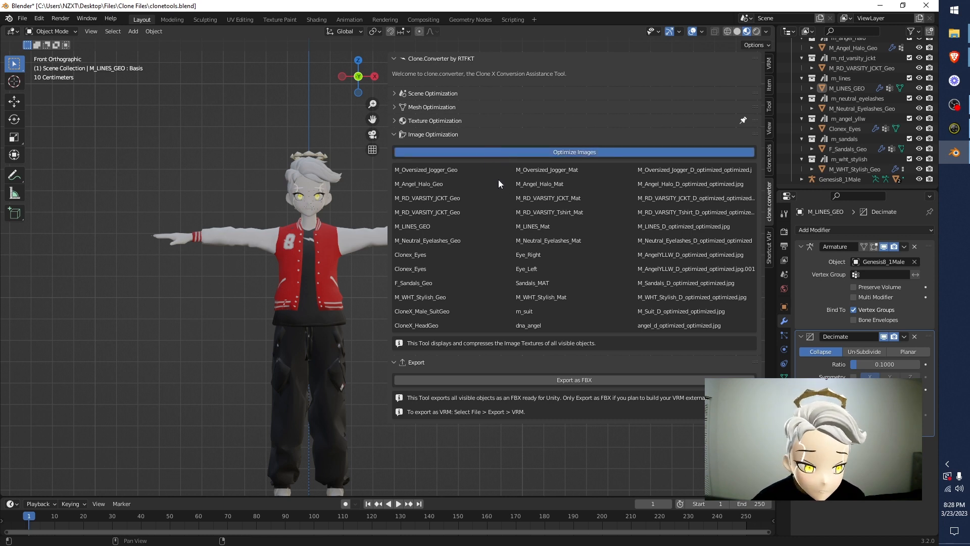
# Select the eyelash mesh M_Neutral_Eyelashes_Geo and delete its material's image texture node in the Shading workspace.
pyautogui.scroll(4, 315, 205)
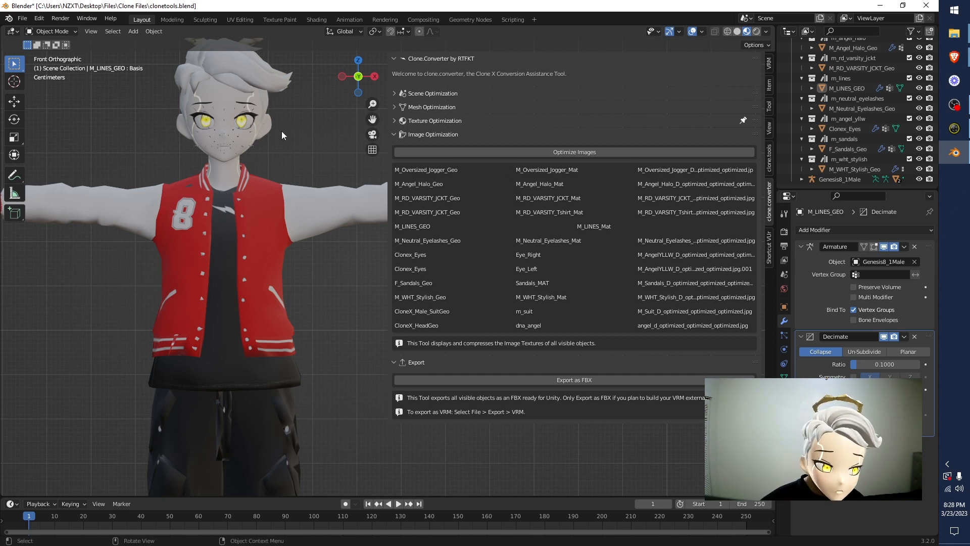
pyautogui.scroll(-5, 251, 151)
pyautogui.scroll(5, 298, 217)
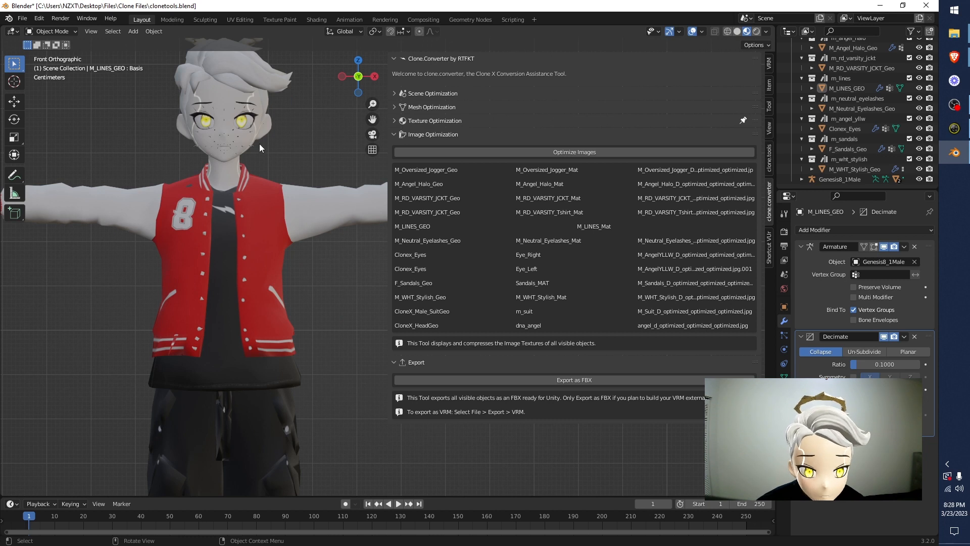
pyautogui.click(253, 115)
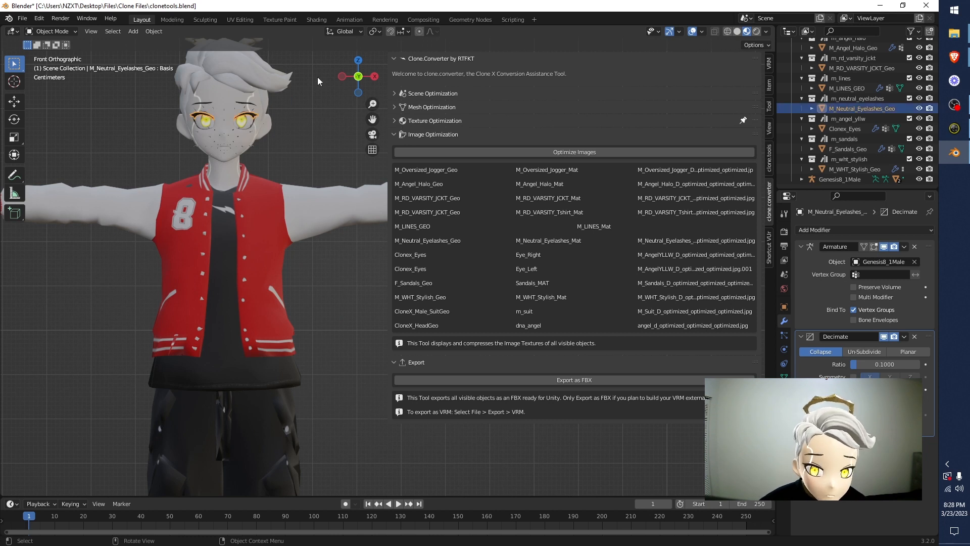
pyautogui.click(326, 19)
pyautogui.click(566, 508)
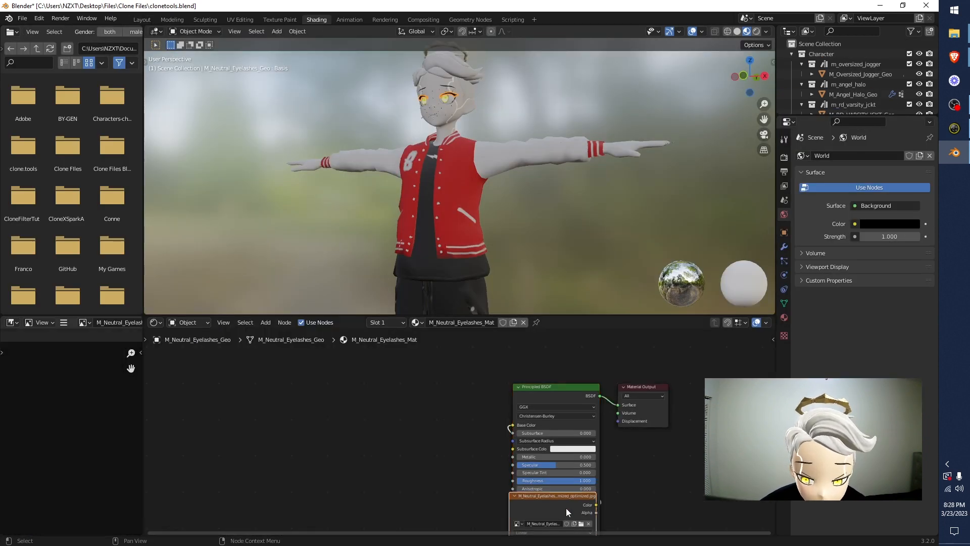
pyautogui.press('x')
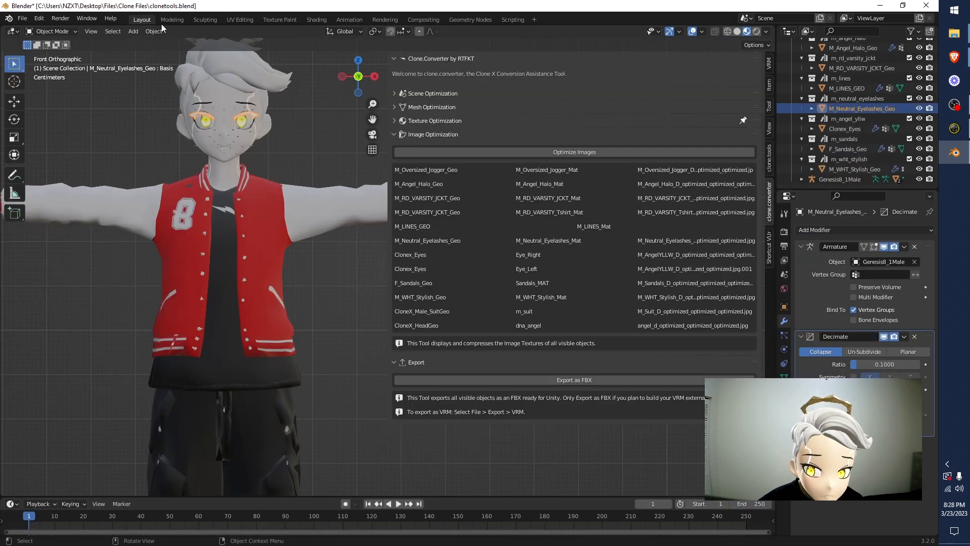
# Return to the Layout workspace, rerun the image optimization for all visible objects, and deselect the eyelash mesh.
pyautogui.click(142, 19)
pyautogui.click(441, 151)
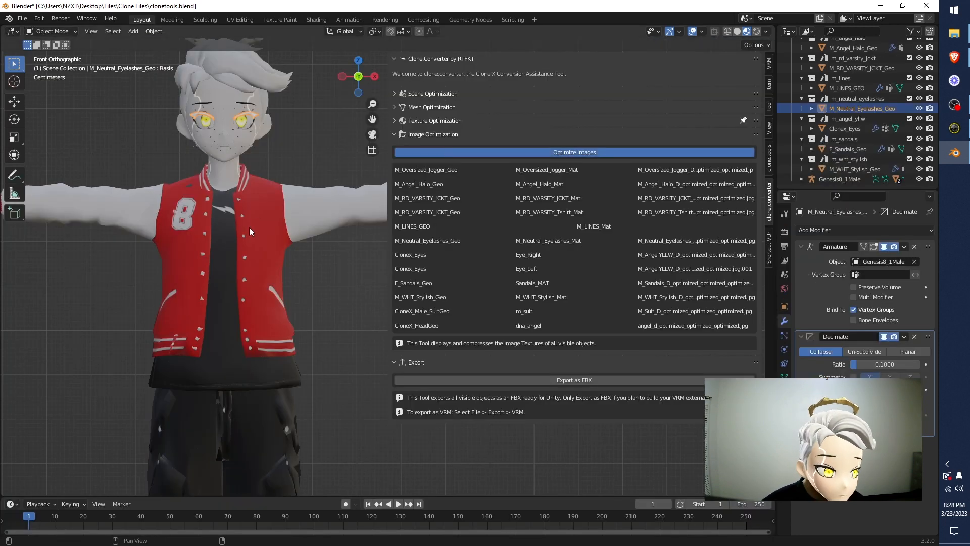
pyautogui.click(290, 134)
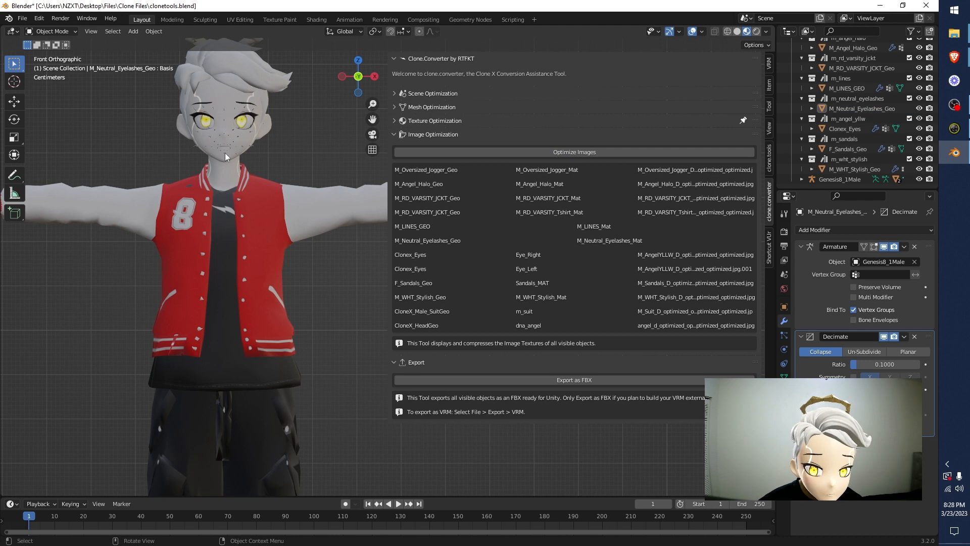
# Collapse the image list and export the visible objects as FBX, overwriting clonetools.fbx in the Clone Files folder.
pyautogui.click(457, 133)
pyautogui.click(490, 162)
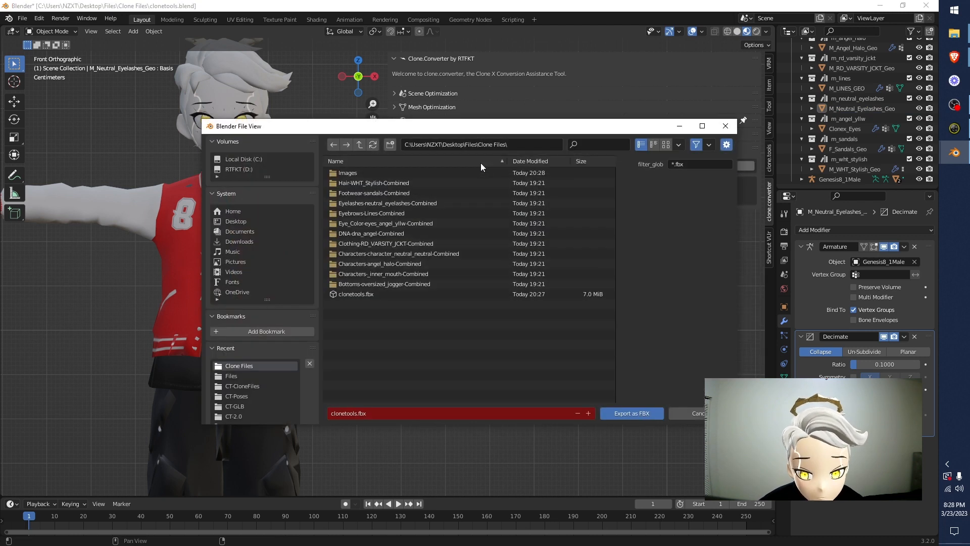
pyautogui.click(644, 412)
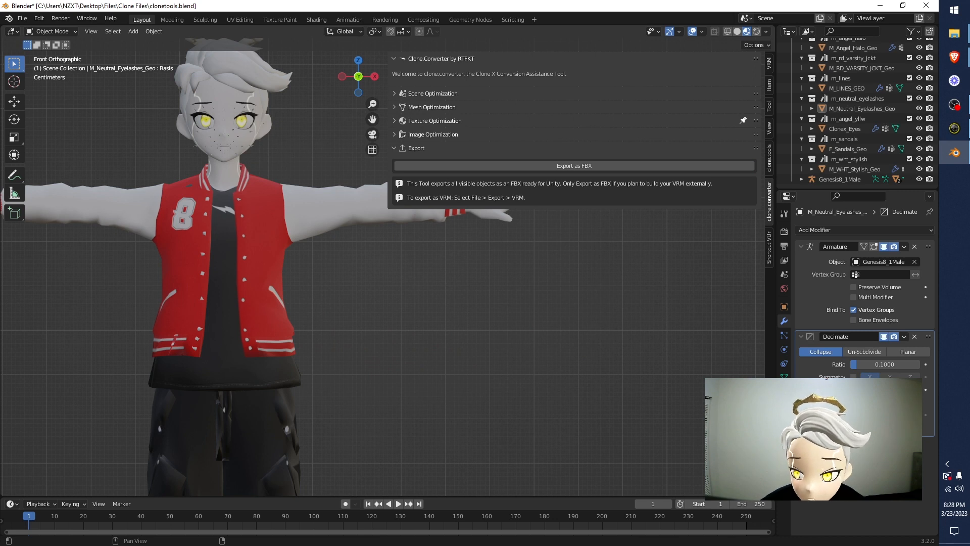
# Check the file size of the exported clonetools 3D object in the Clone Files folder in File Explorer, then return to Blender.
pyautogui.click(955, 34)
pyautogui.doubleClick(340, 212)
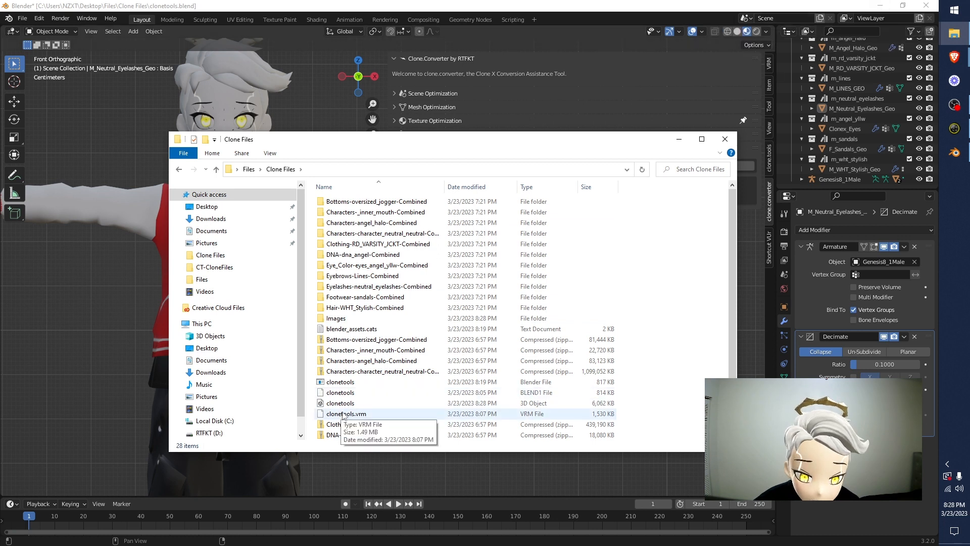
pyautogui.click(360, 404)
pyautogui.scroll(-2, 394, 353)
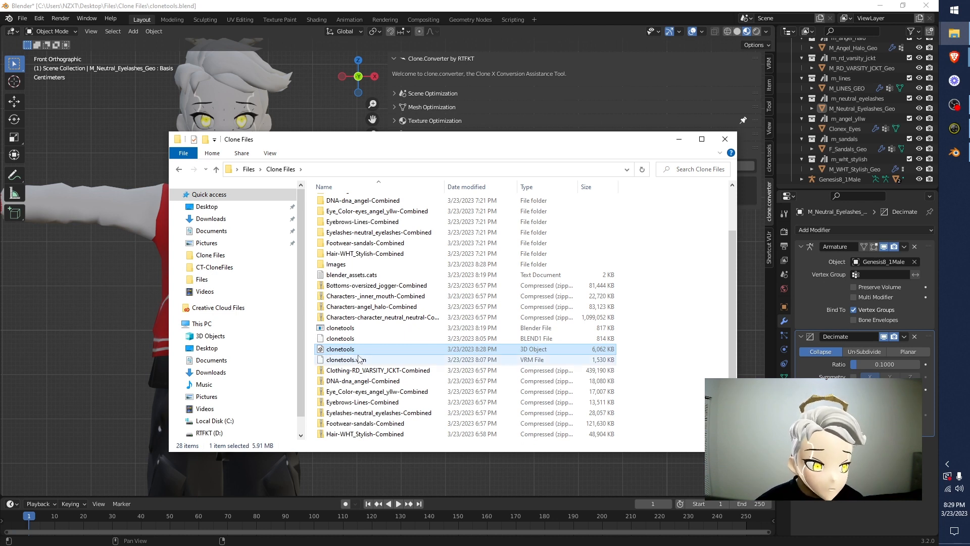
pyautogui.click(672, 139)
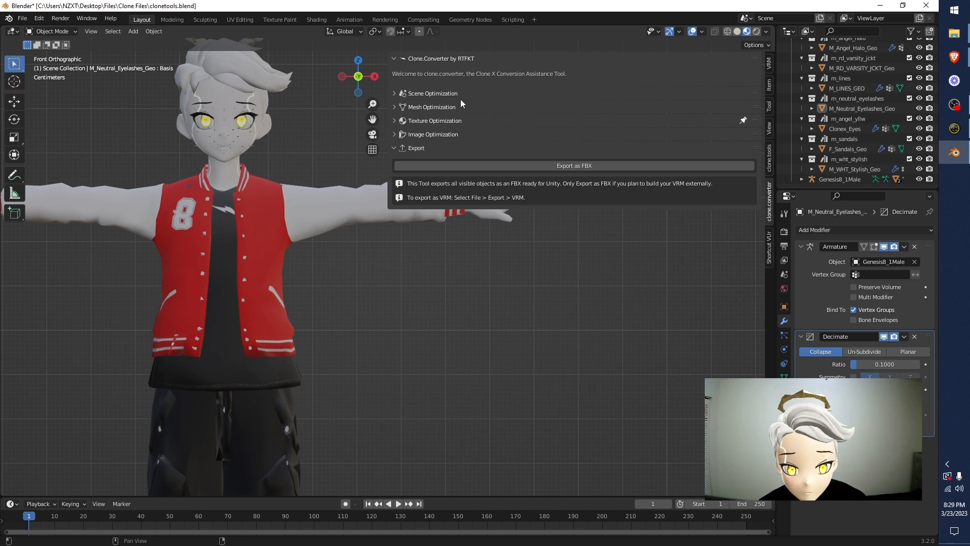
# Review clone.converter's optimization sections, including the mesh ratios and totals, and the VRM add-on options, leaving the optimization sections collapsed.
pyautogui.click(441, 134)
pyautogui.click(441, 135)
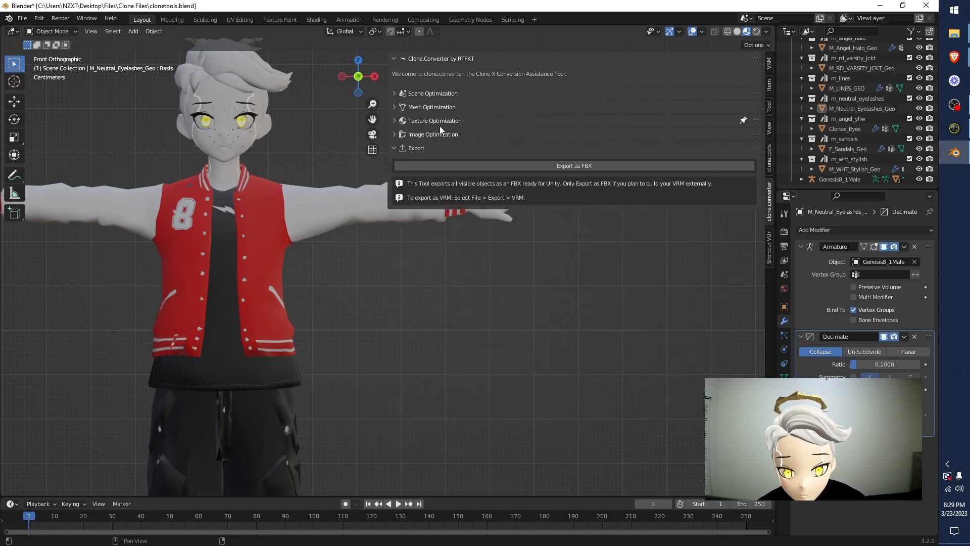
pyautogui.click(434, 121)
pyautogui.click(432, 121)
pyautogui.click(428, 112)
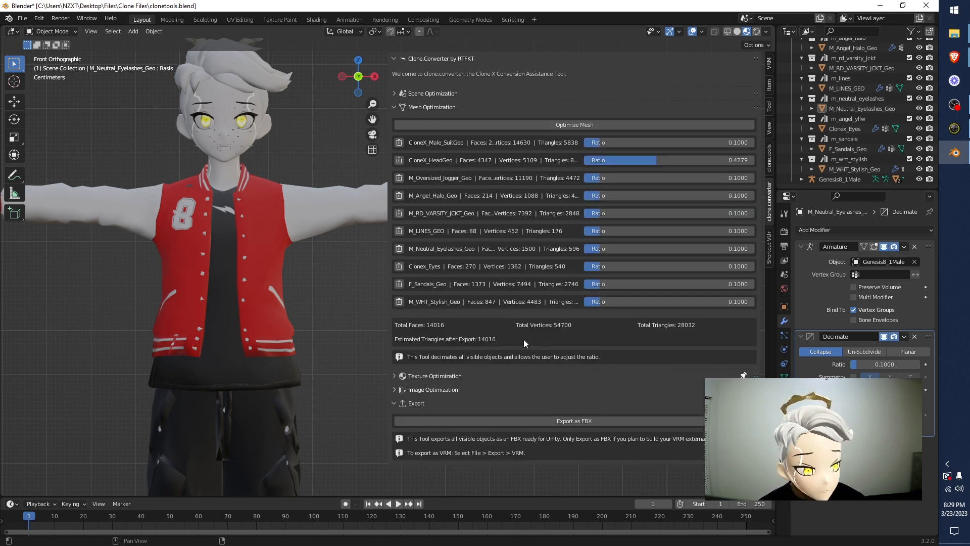
pyautogui.click(459, 96)
pyautogui.click(459, 95)
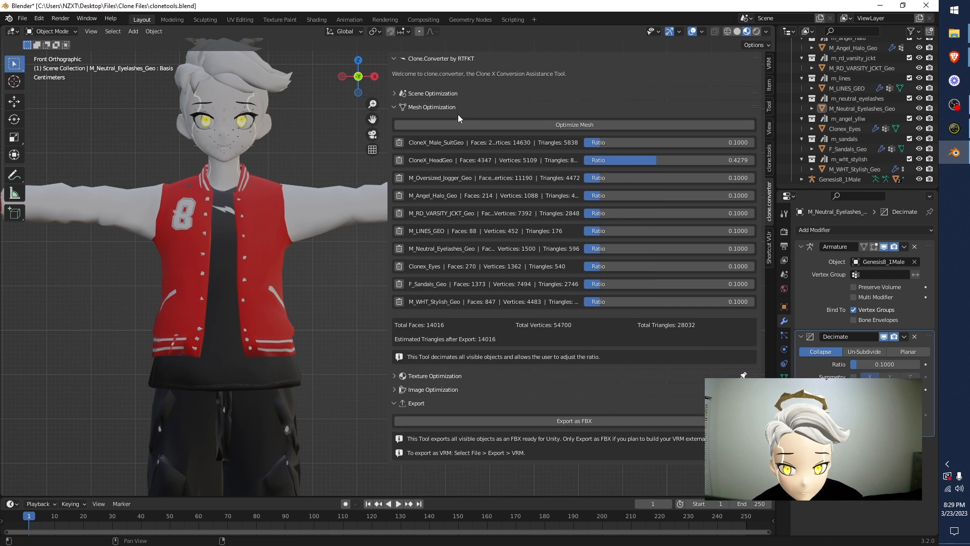
pyautogui.click(455, 107)
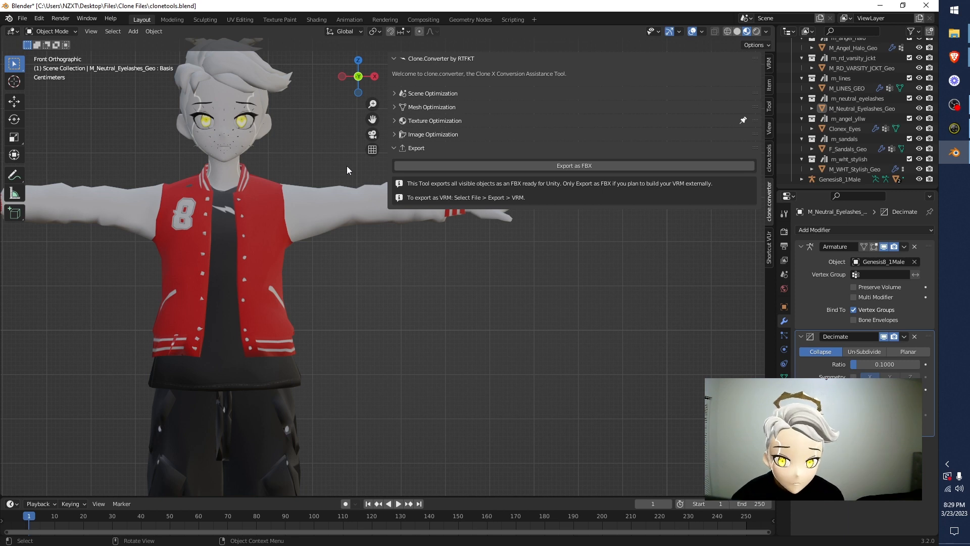
pyautogui.click(769, 63)
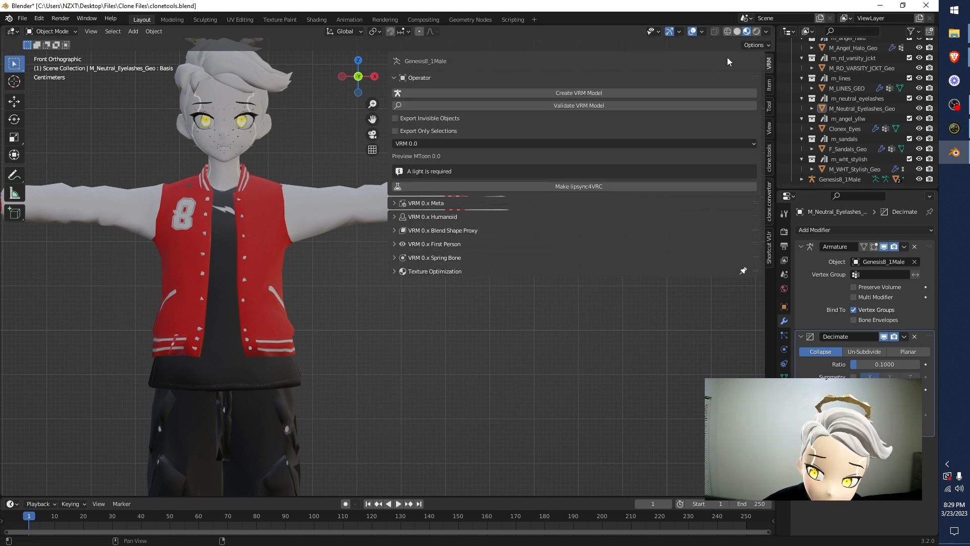
pyautogui.click(769, 211)
# Start a VRM export and load the required bone mappings from Bone Assignment.json in the Files folder.
pyautogui.click(22, 18)
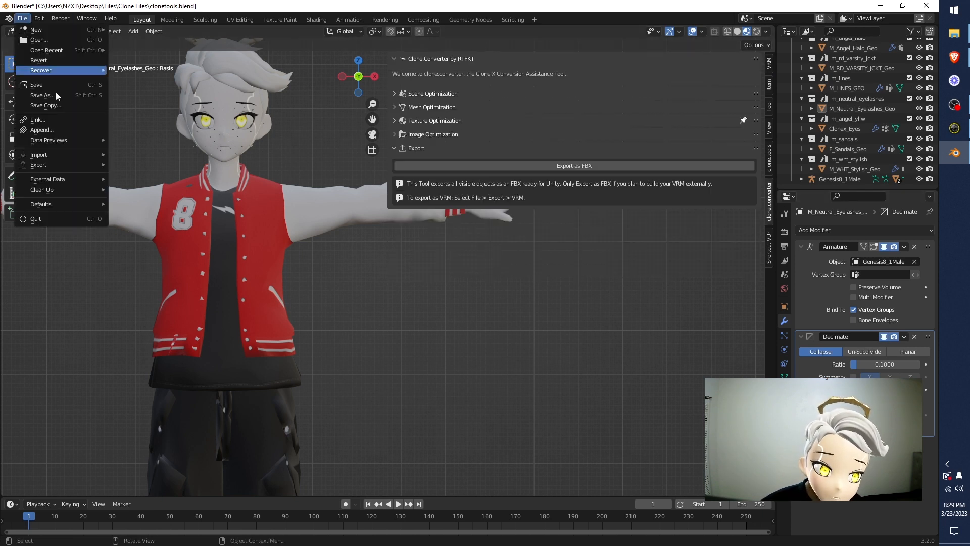
pyautogui.moveTo(73, 164)
pyautogui.click(144, 290)
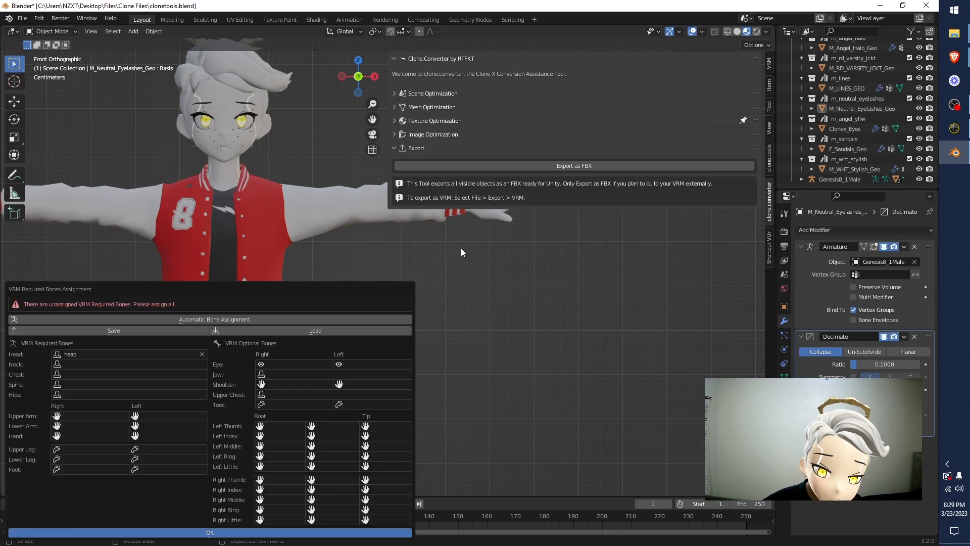
pyautogui.moveTo(233, 287); pyautogui.dragTo(459, 88)
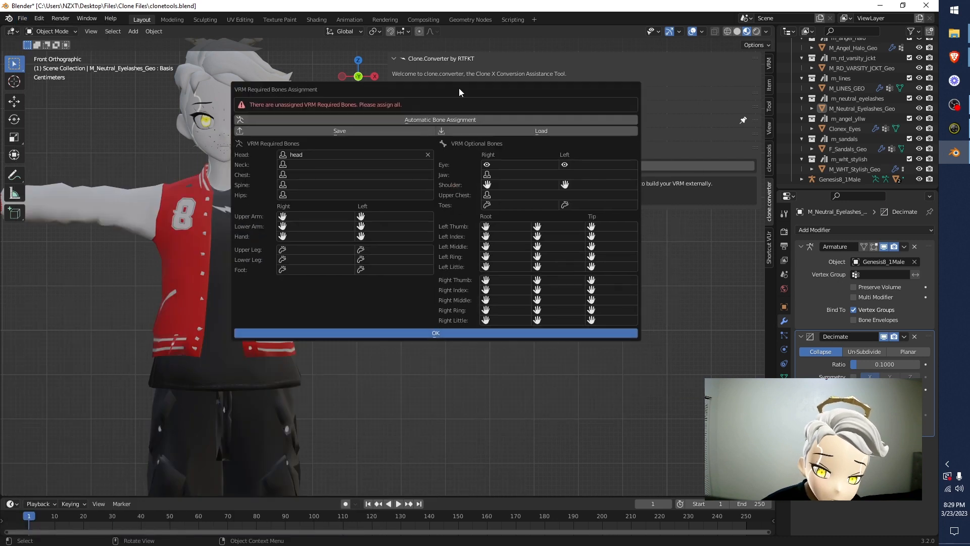
pyautogui.click(513, 131)
pyautogui.click(360, 145)
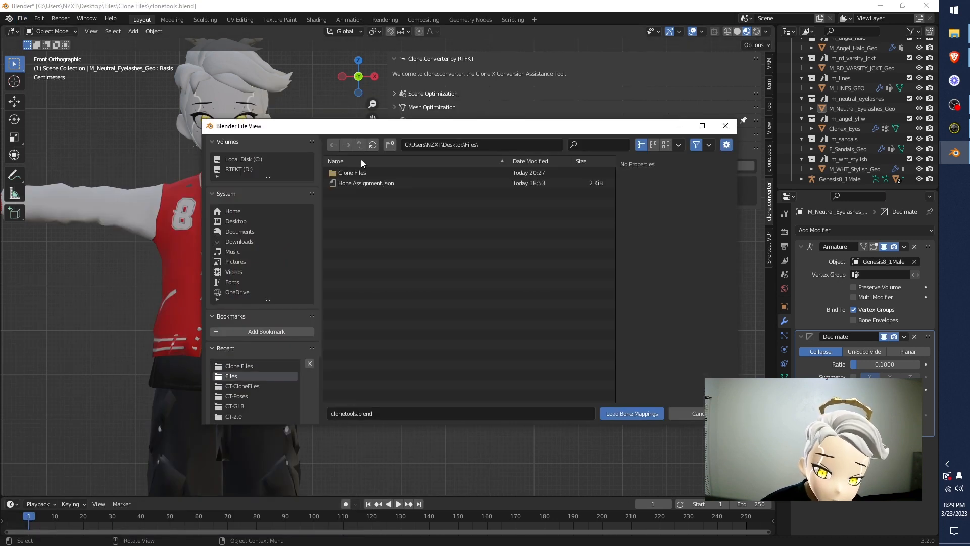
pyautogui.doubleClick(365, 184)
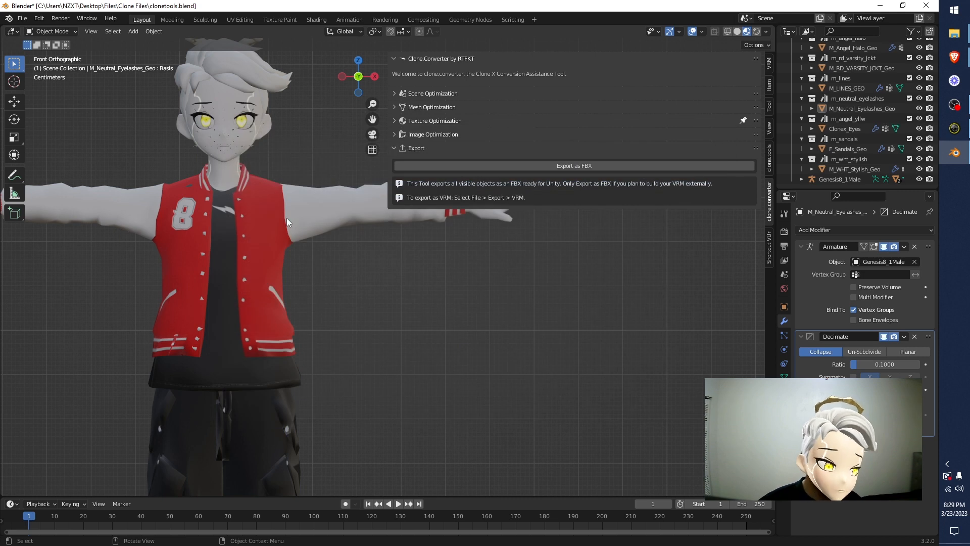
# Export the clone as VRM into the Clone Files folder, overwriting clonetools.vrm.
pyautogui.scroll(-5, 286, 222)
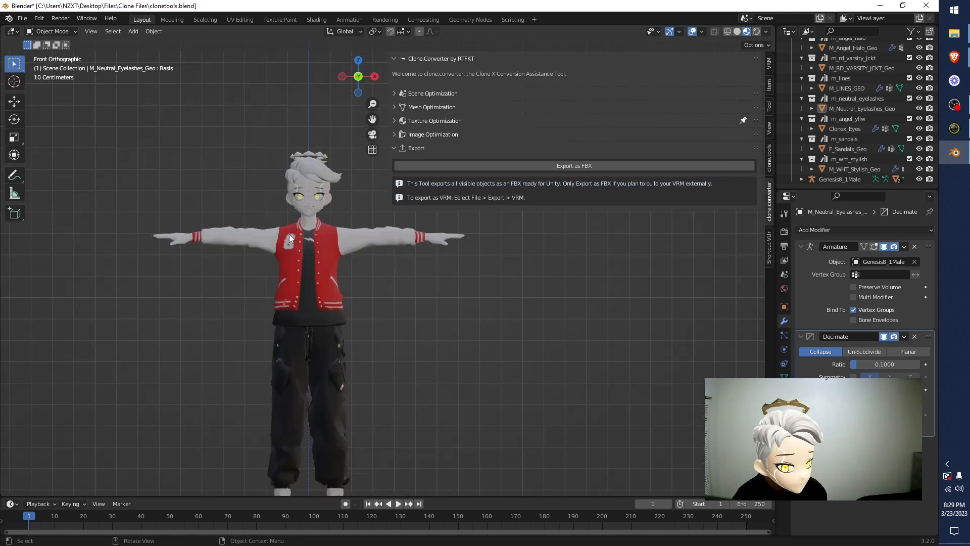
pyautogui.scroll(5, 311, 238)
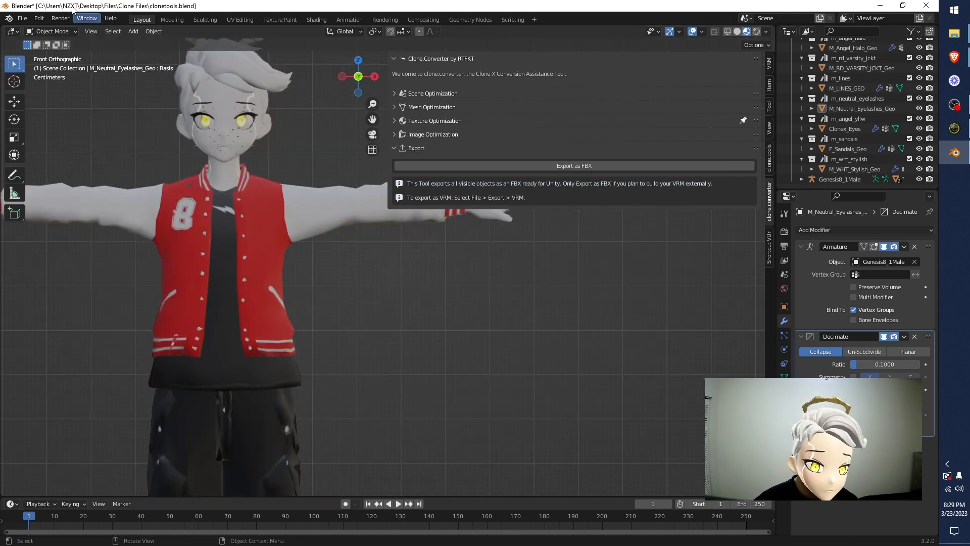
pyautogui.click(22, 19)
pyautogui.moveTo(55, 165)
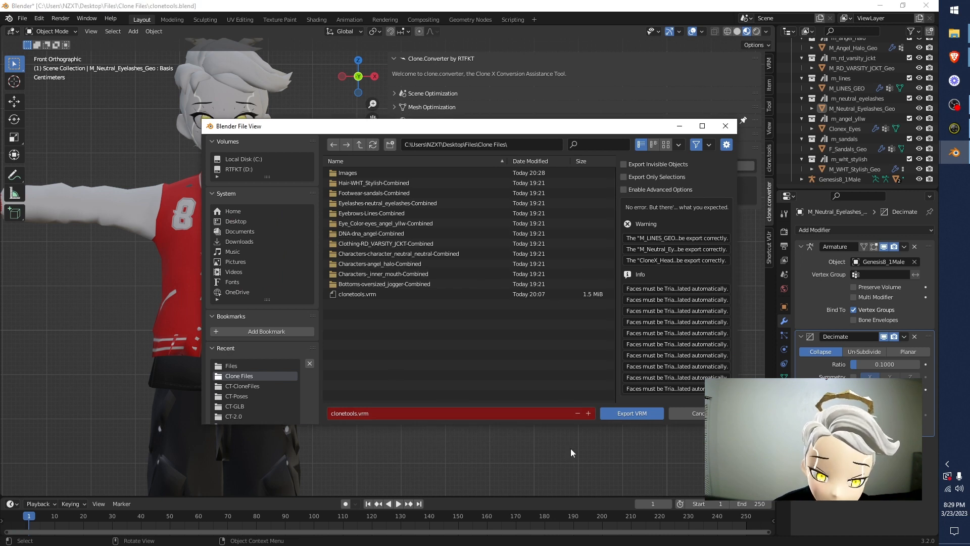
pyautogui.click(520, 144)
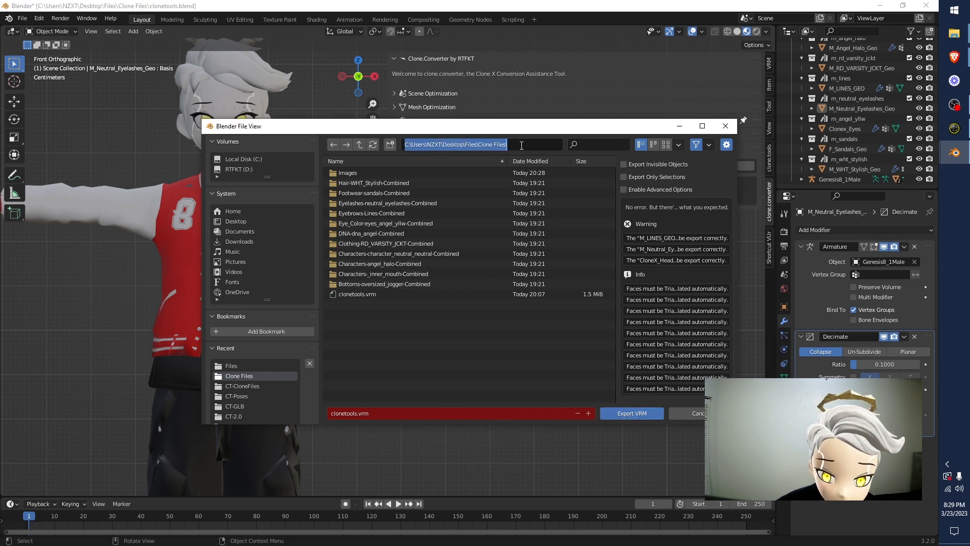
pyautogui.click(481, 347)
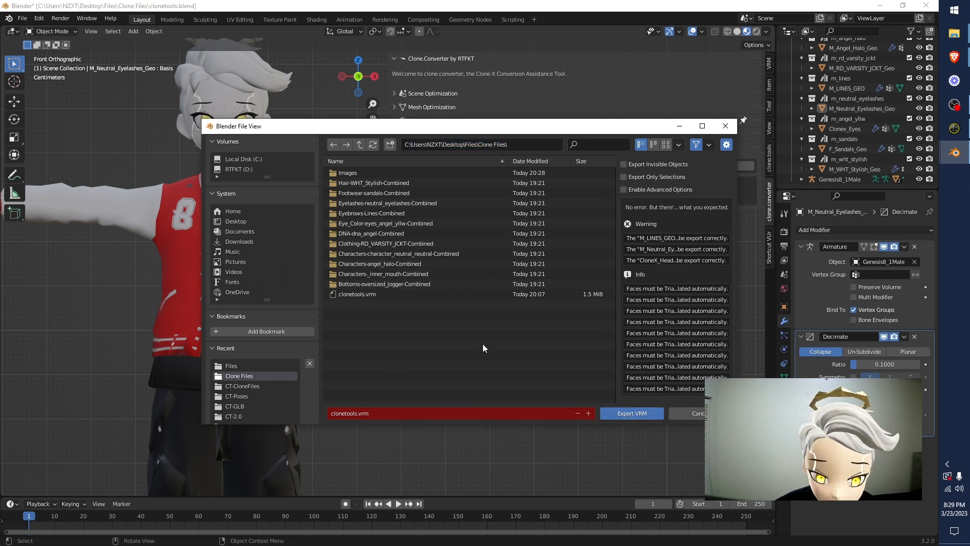
pyautogui.click(645, 418)
# Switch to the Clone Files folder in File Explorer and check the exported clonetools.vrm file's size.
pyautogui.moveTo(955, 33)
pyautogui.click(921, 72)
pyautogui.click(407, 169)
pyautogui.click(407, 169)
pyautogui.write('\\')
pyautogui.press('Return')
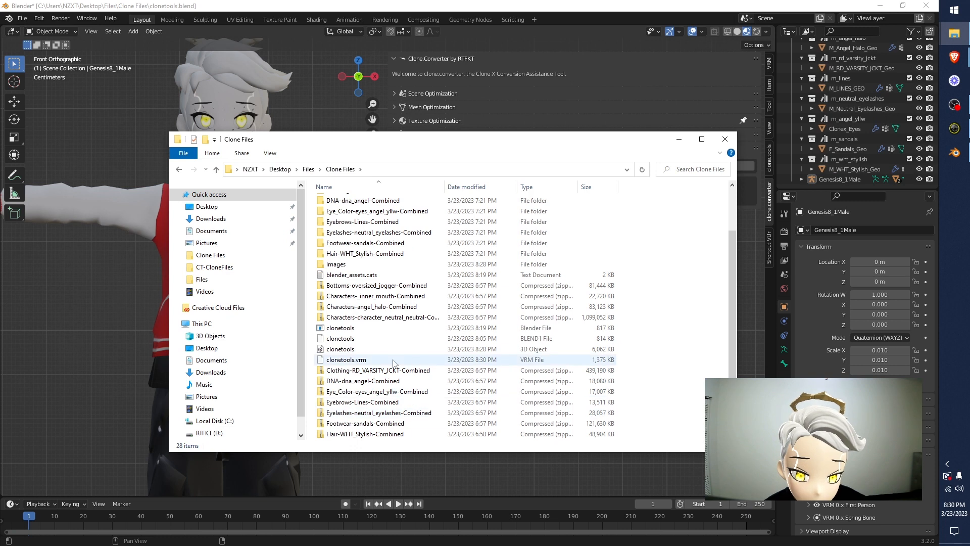
pyautogui.click(398, 361)
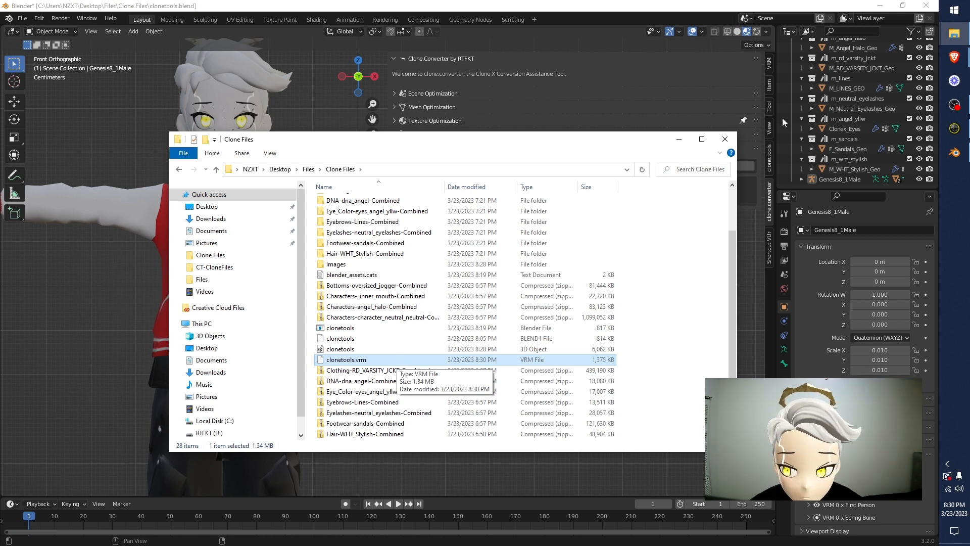
# Switch to the Brave browser and bring up the Bebs Pod Hyperfy world.
pyautogui.click(955, 57)
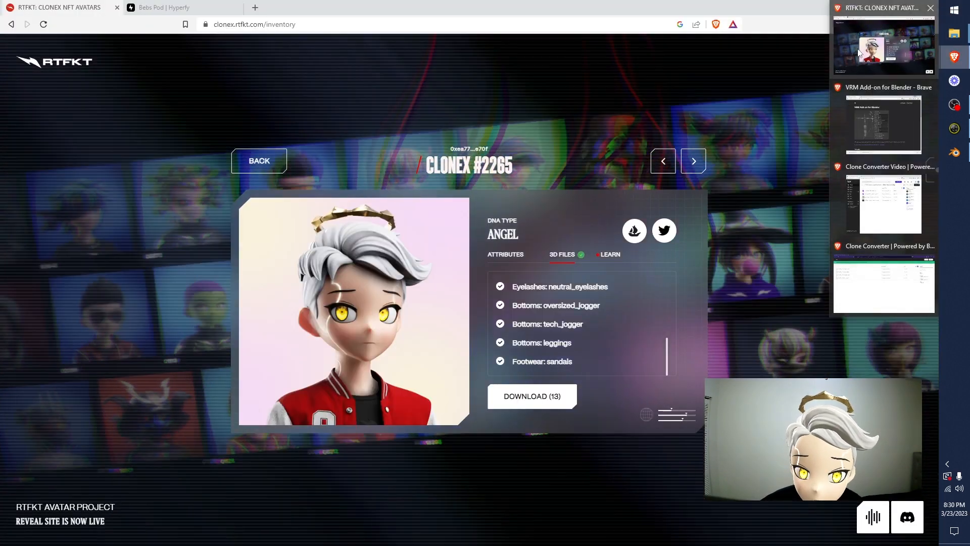
pyautogui.click(209, 2)
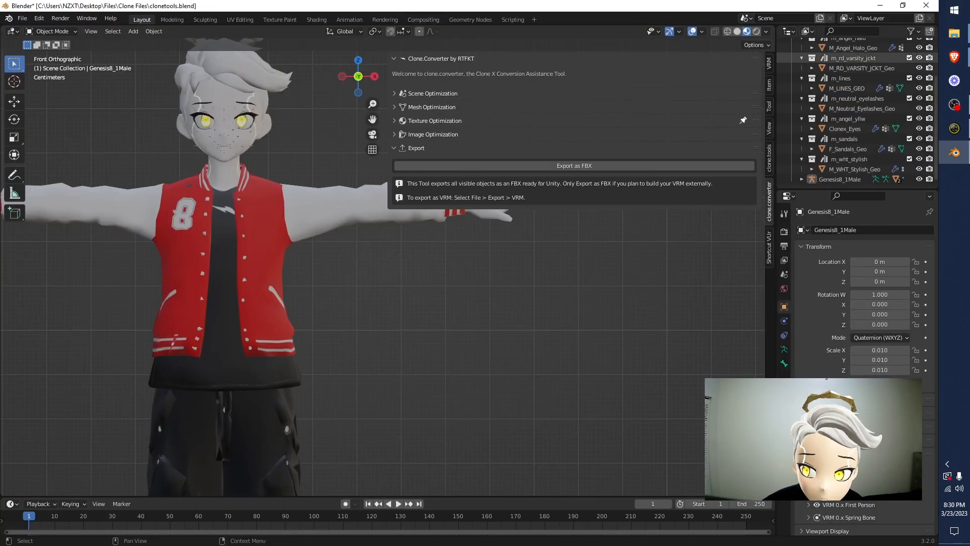
pyautogui.click(955, 57)
pyautogui.click(899, 50)
pyautogui.click(199, 5)
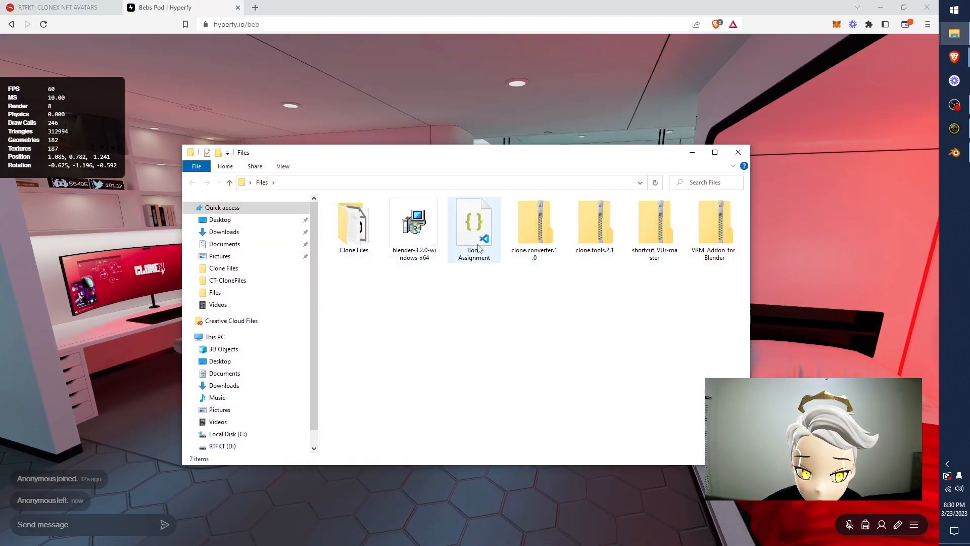
# Load clonetools.vrm from the Clone Files folder into the Hyperfy world and equip it as the avatar.
pyautogui.click(357, 226)
pyautogui.doubleClick(356, 226)
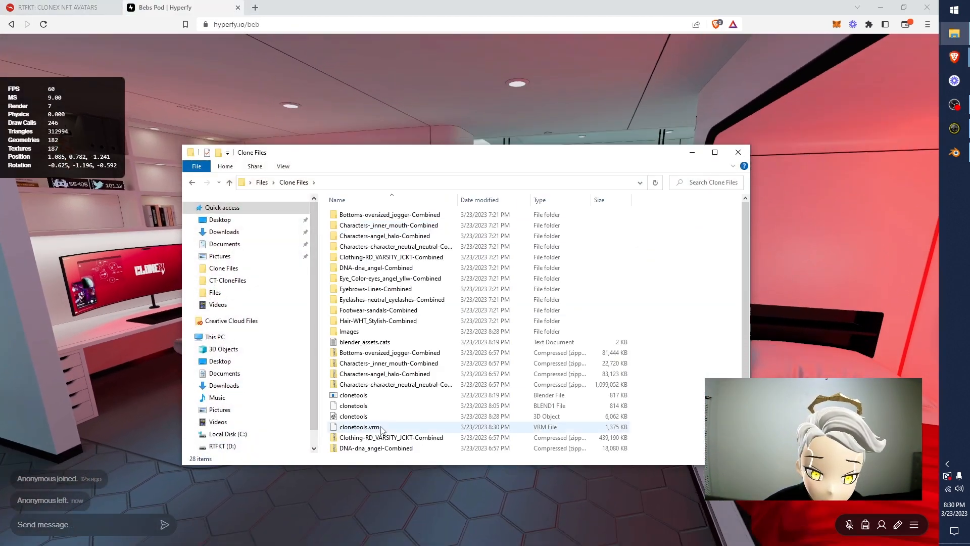
pyautogui.moveTo(359, 427); pyautogui.dragTo(160, 441)
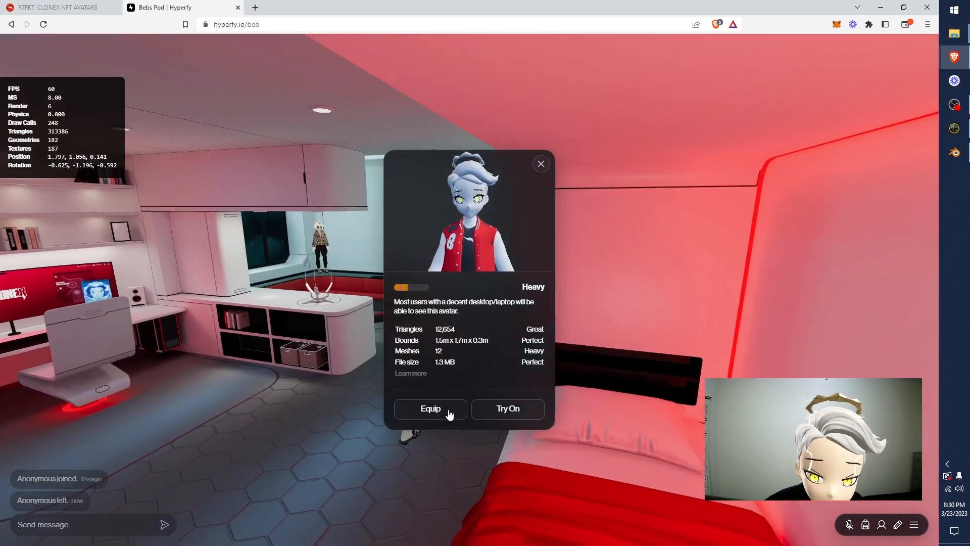
pyautogui.click(444, 409)
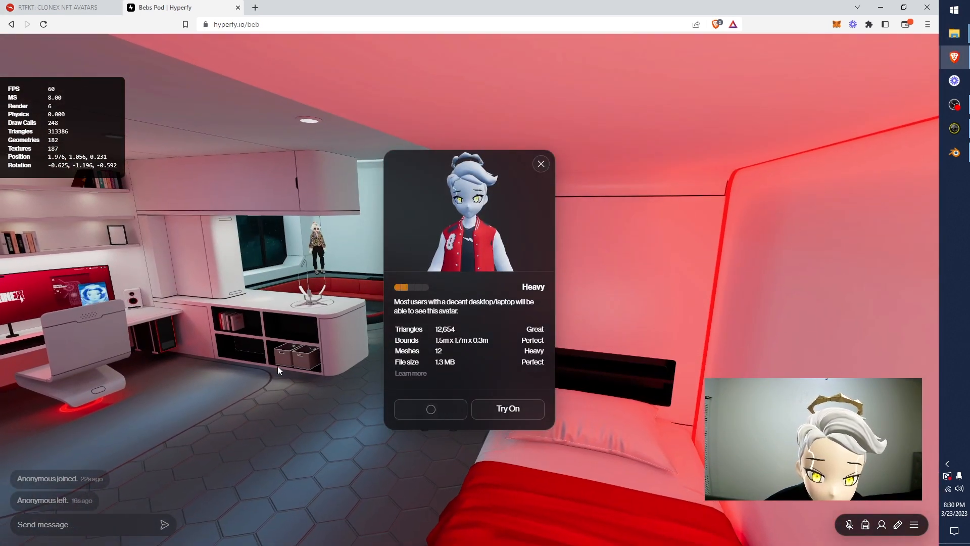
# Walk the equipped avatar around the Bebs Pod room to examine its look and movement from several angles.
pyautogui.press('a')
pyautogui.click(414, 344)
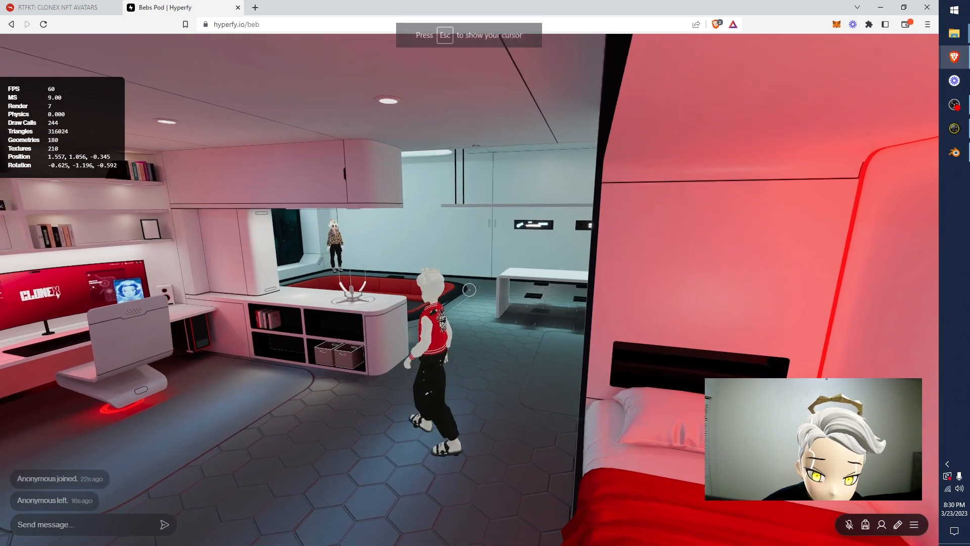
pyautogui.press('s')
pyautogui.press('a')
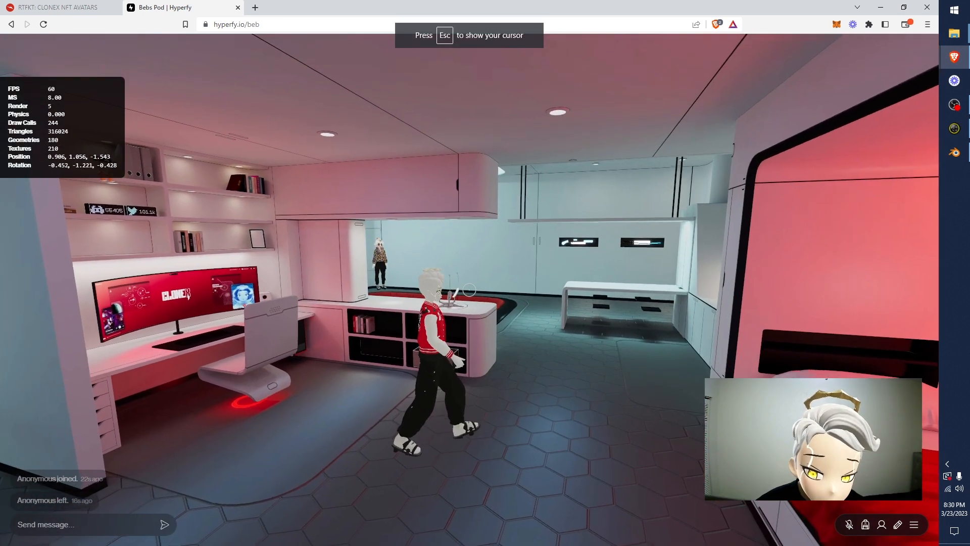
pyautogui.press('w')
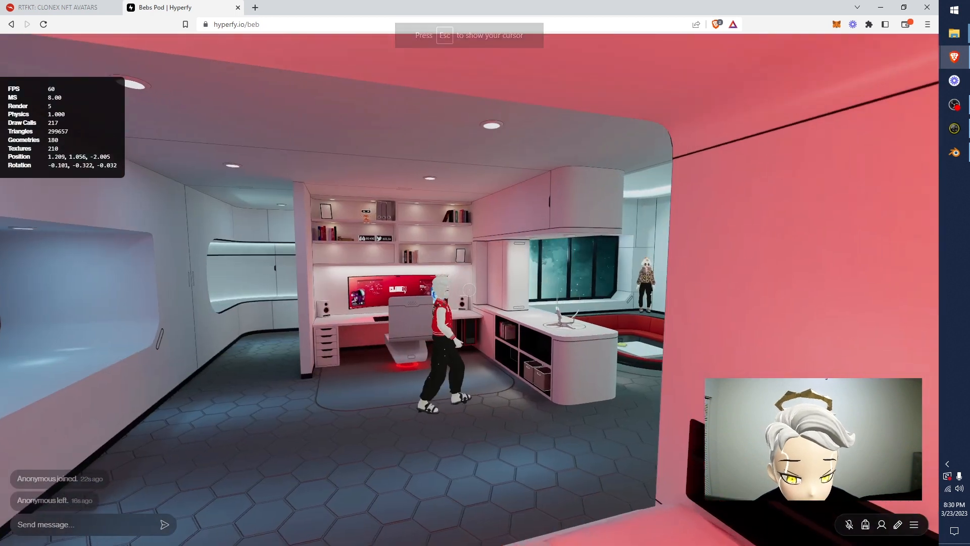
pyautogui.press('s')
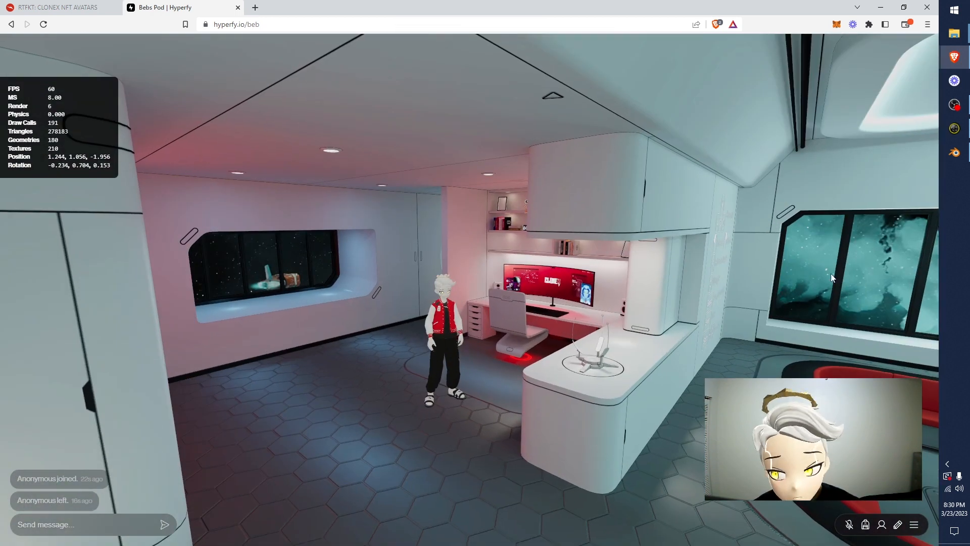
# Switch to Blender and inspect the clone's CloneX_Male_SuitGeo body mesh in Edit Mode, returning to Object Mode.
pyautogui.click(955, 152)
pyautogui.scroll(-5, 432, 284)
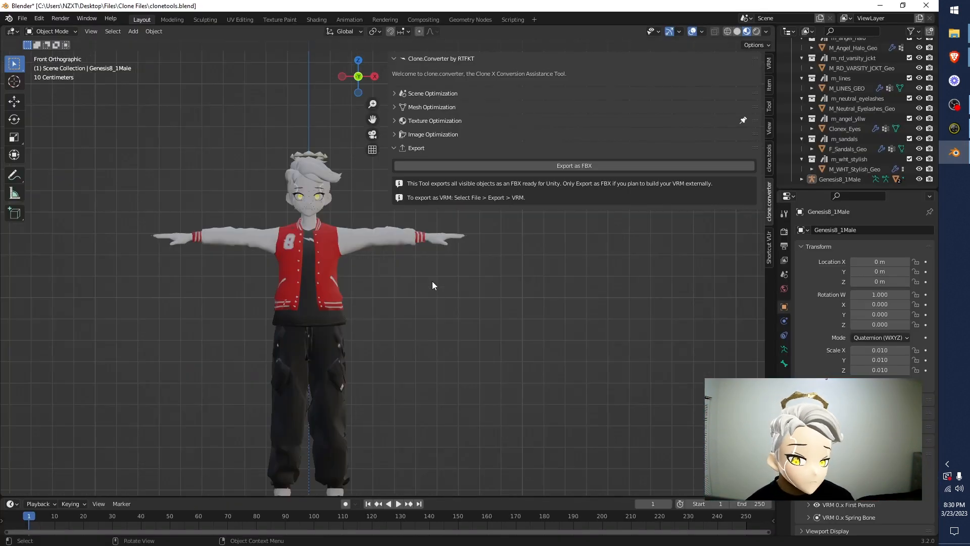
pyautogui.click(443, 234)
pyautogui.press('Tab')
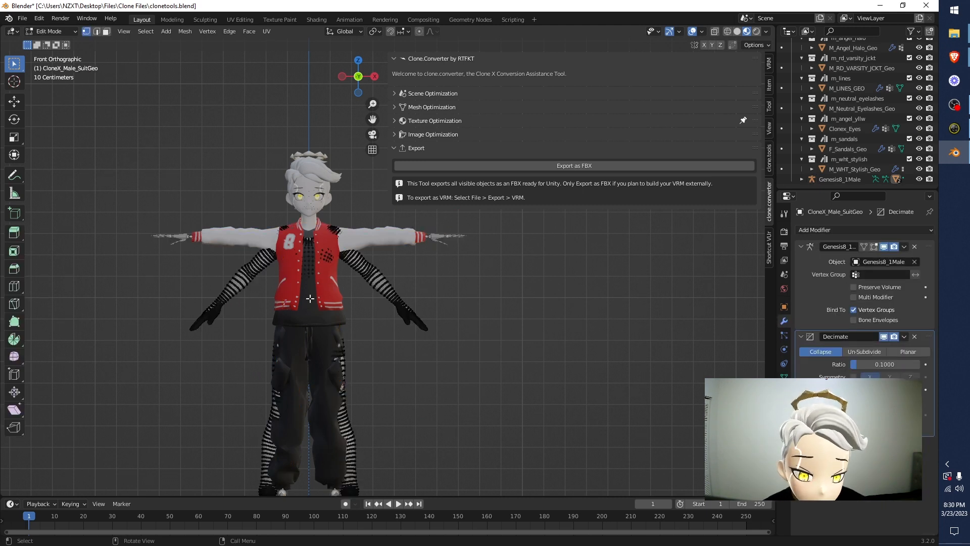
pyautogui.press('Tab')
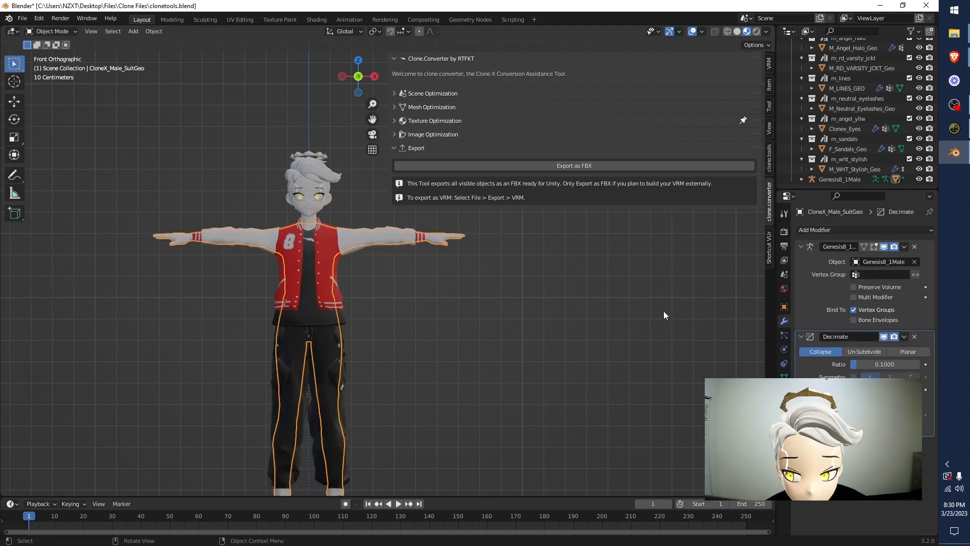
# Apply the A-pose to the clone with clone.tools, return to Object Mode and select the suit mesh.
pyautogui.click(770, 163)
pyautogui.click(508, 151)
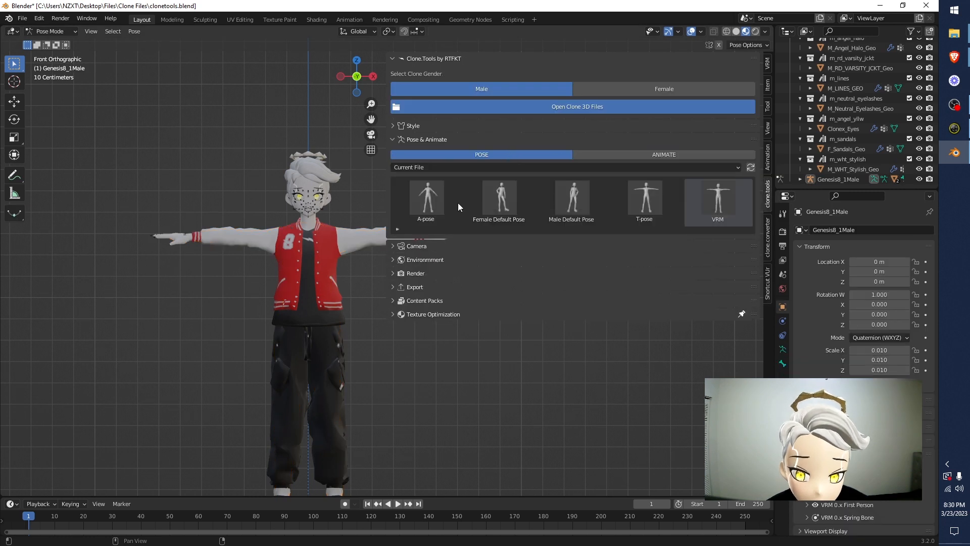
pyautogui.click(444, 197)
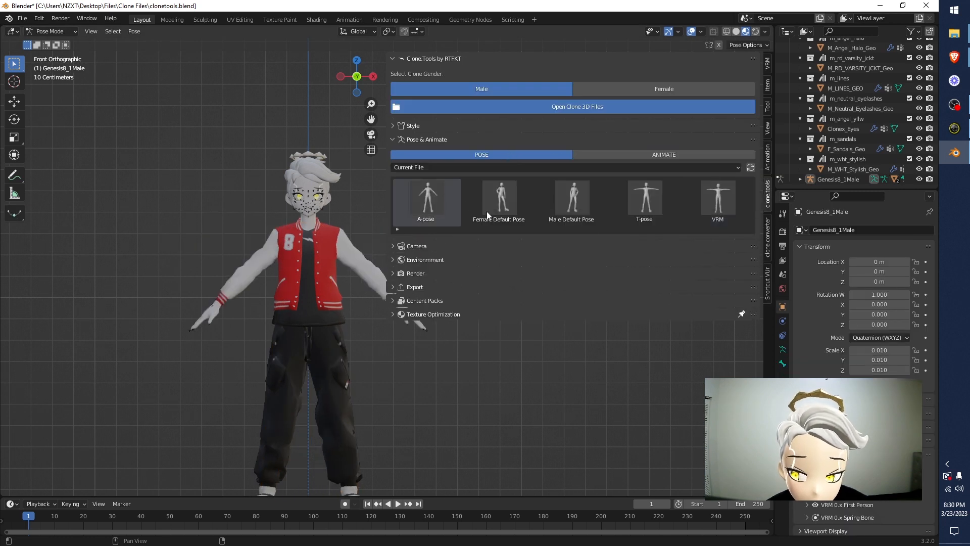
pyautogui.click(206, 318)
pyautogui.click(51, 31)
pyautogui.click(48, 42)
pyautogui.click(211, 318)
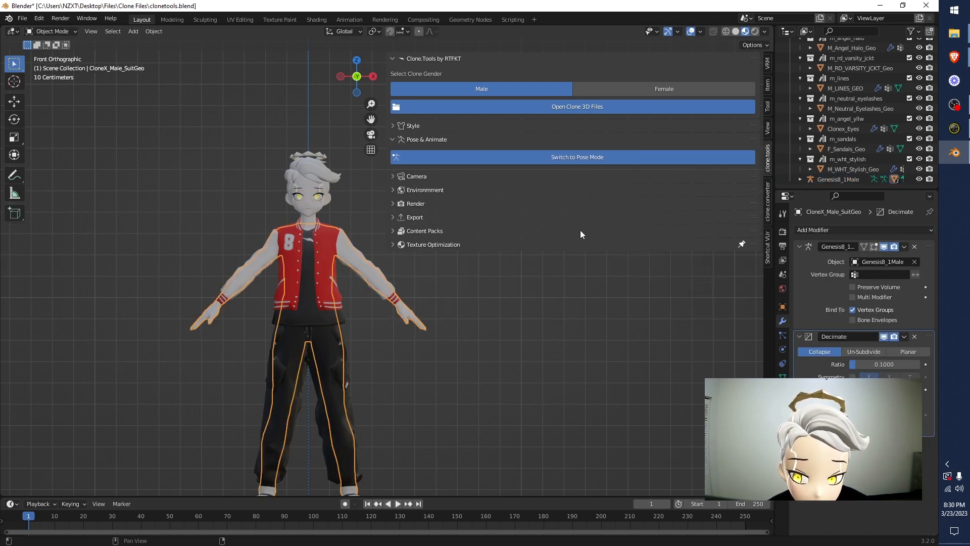
# Switch to Pose Mode, select the Genesis8_1Male armature and apply the VRM pose to it.
pyautogui.click(648, 159)
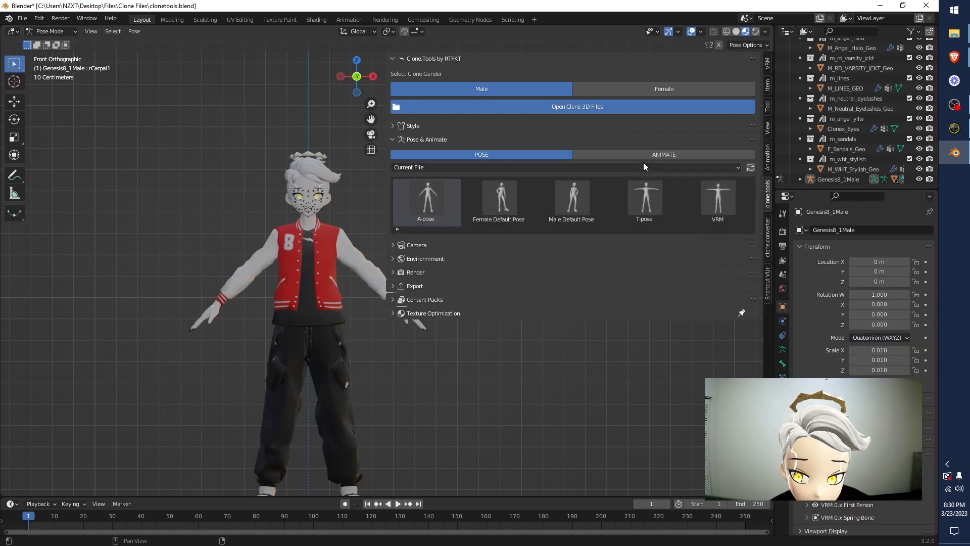
pyautogui.click(716, 217)
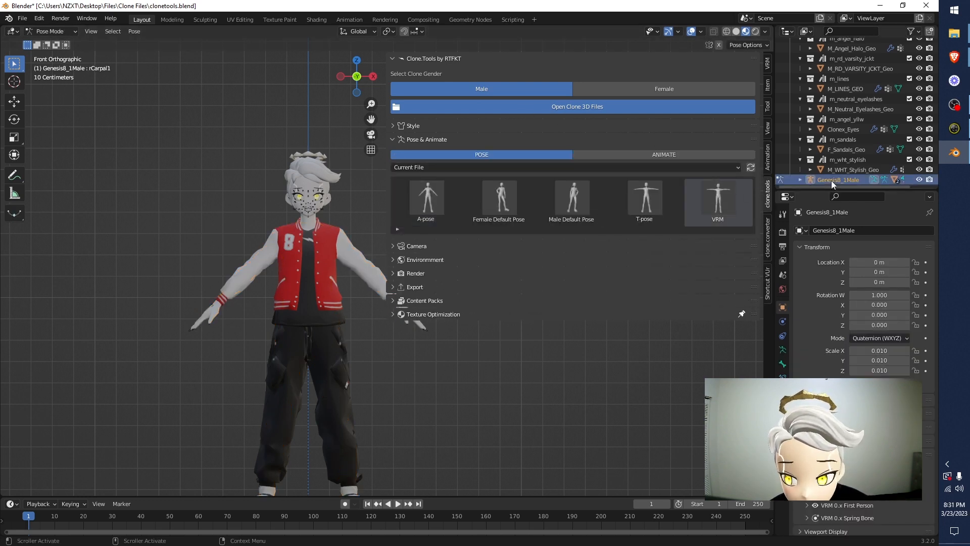
pyautogui.click(832, 180)
pyautogui.click(719, 197)
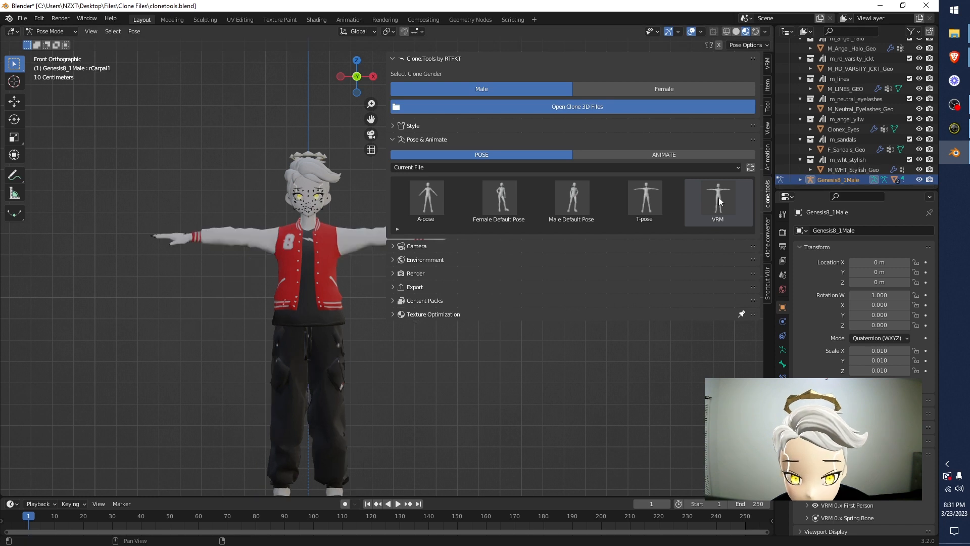
# Review the clone.converter export options and the VRM format among Blender's file export choices.
pyautogui.click(768, 247)
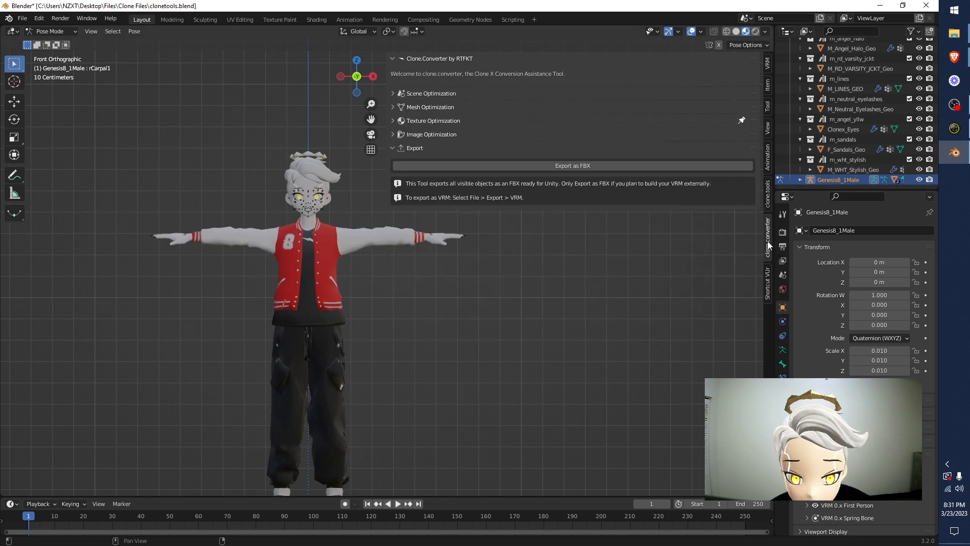
pyautogui.click(21, 19)
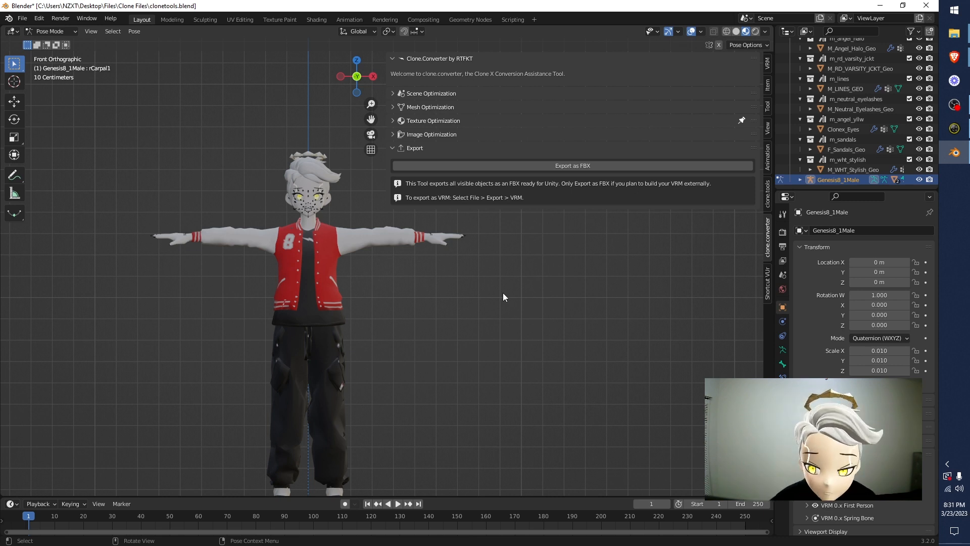
pyautogui.click(769, 197)
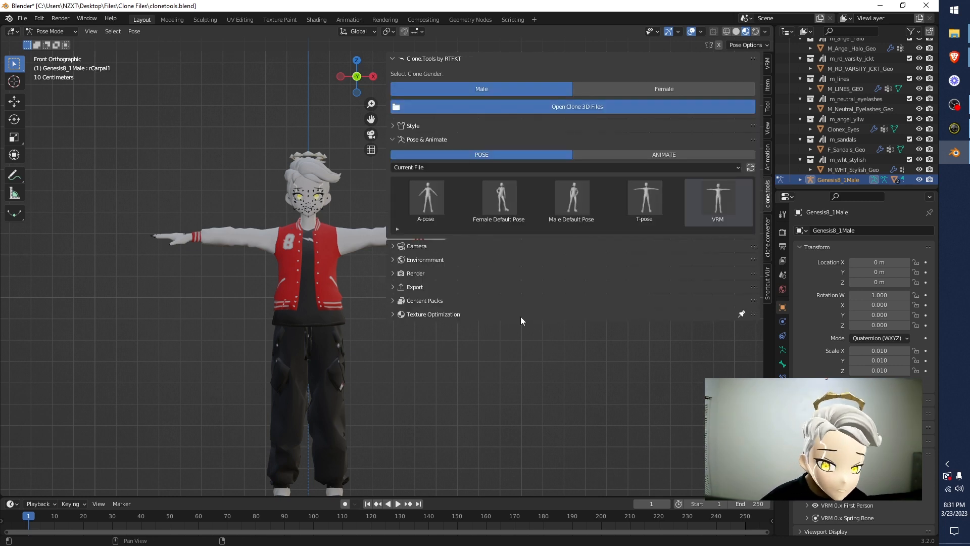
pyautogui.click(767, 238)
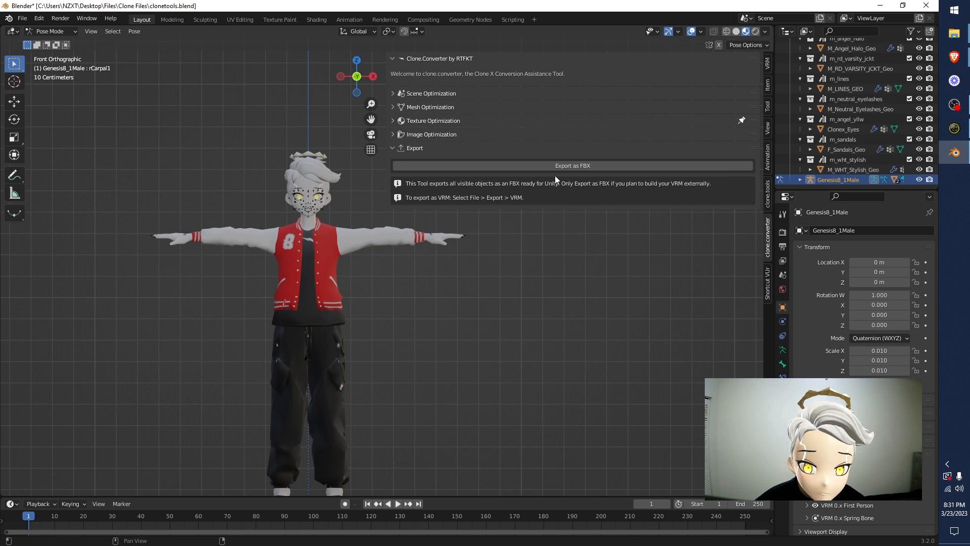
pyautogui.click(768, 63)
pyautogui.click(768, 237)
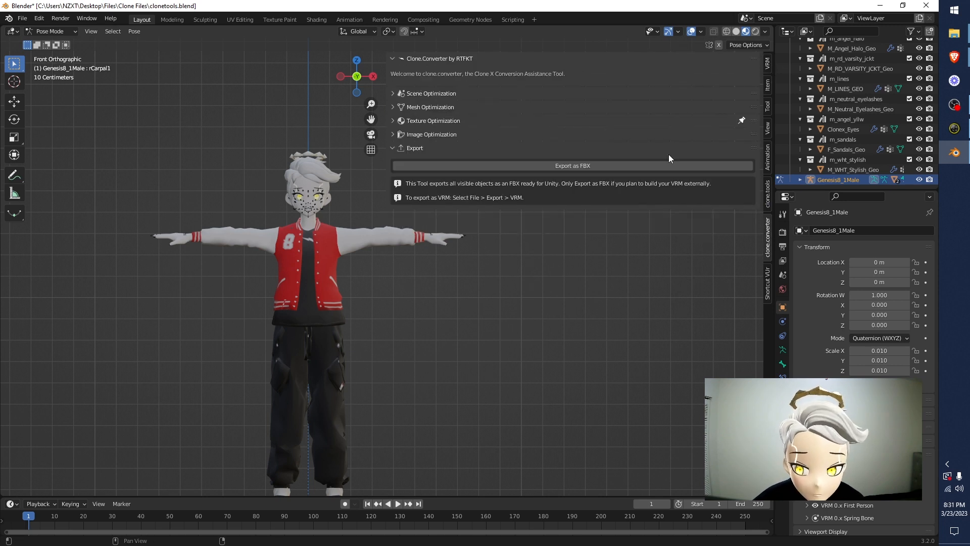
pyautogui.click(22, 18)
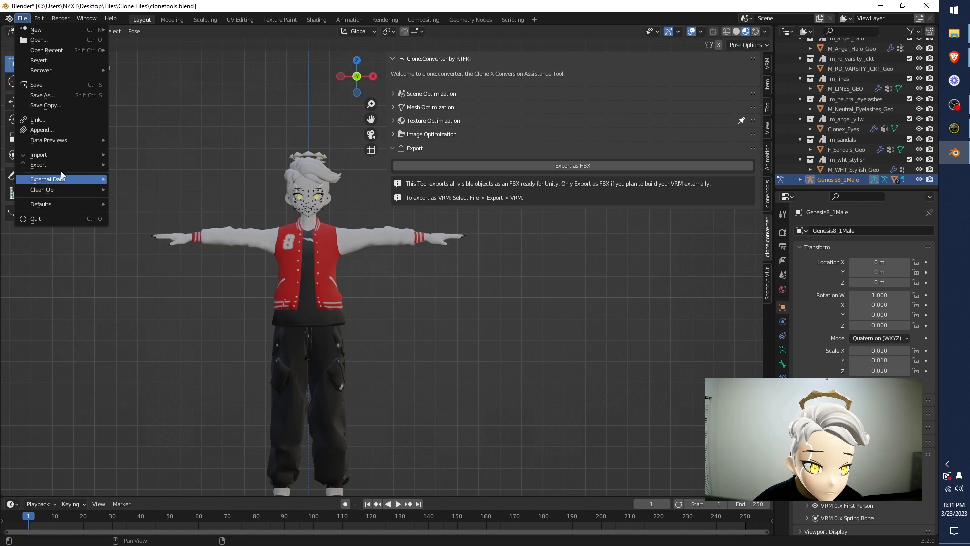
pyautogui.moveTo(61, 165)
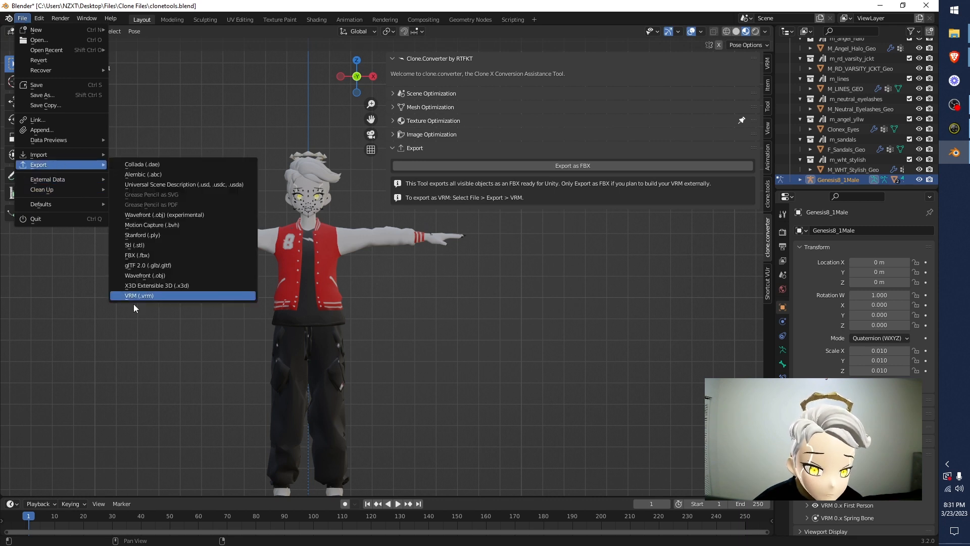
# Examine the VRM 0.x Humanoid required and optional bone assignments, then return to the clone.converter export options.
pyautogui.click(767, 65)
pyautogui.click(434, 174)
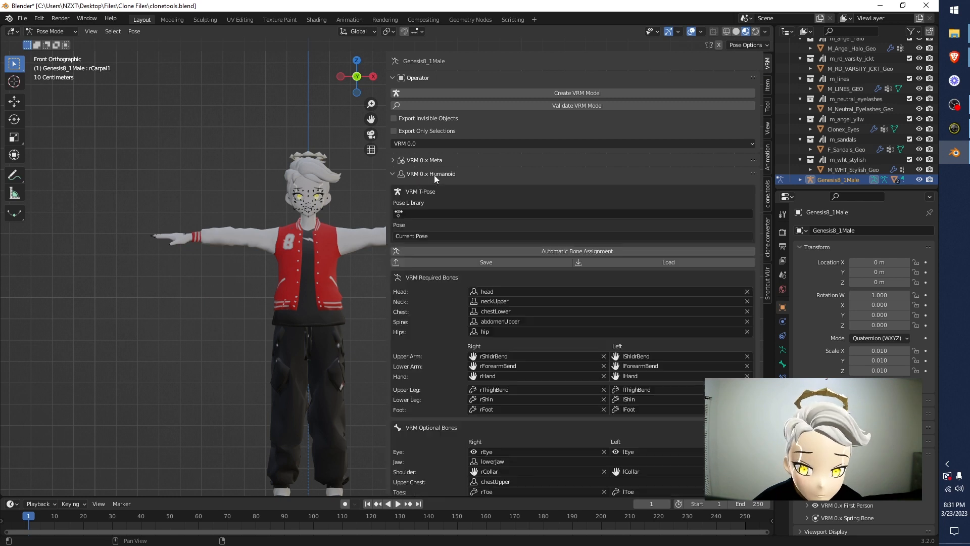
pyautogui.scroll(-10, 539, 232)
pyautogui.scroll(5, 594, 187)
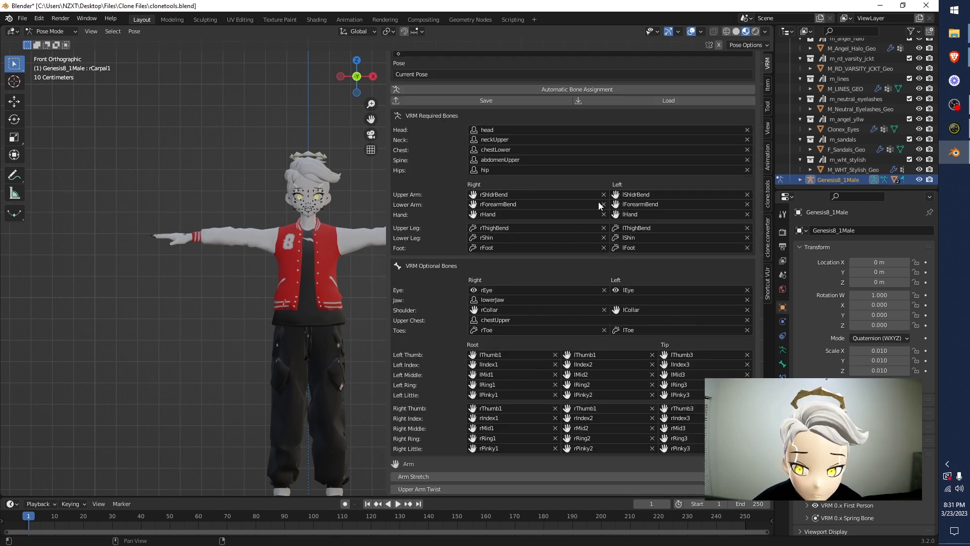
pyautogui.scroll(6, 604, 152)
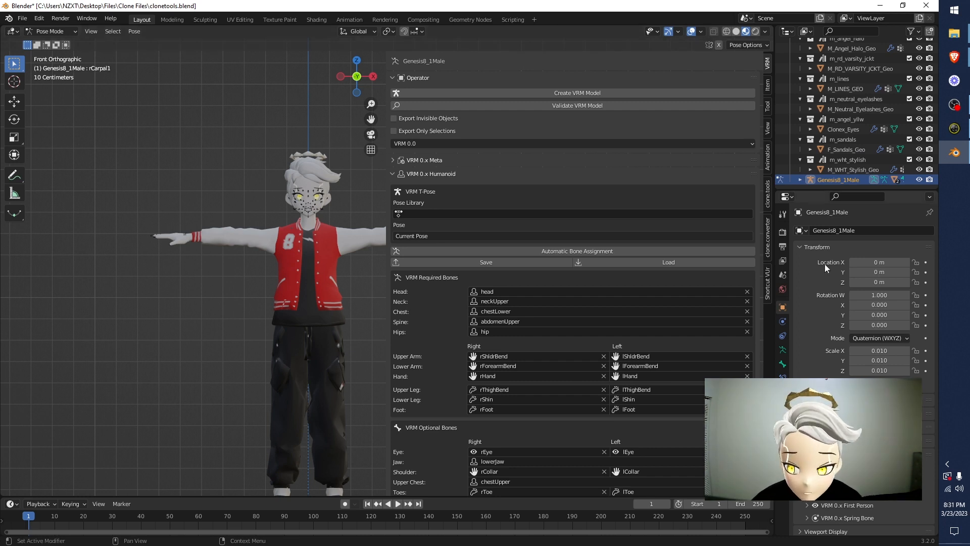
pyautogui.click(768, 237)
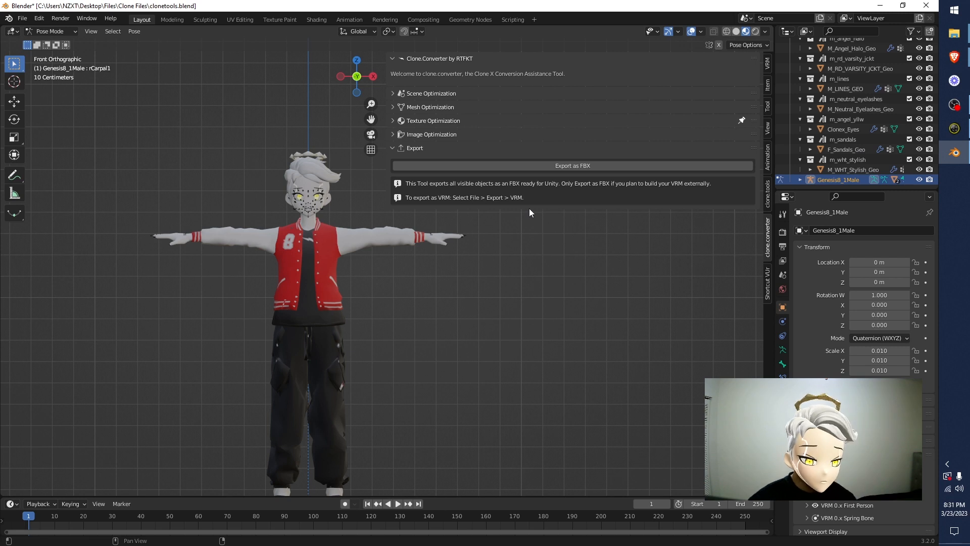